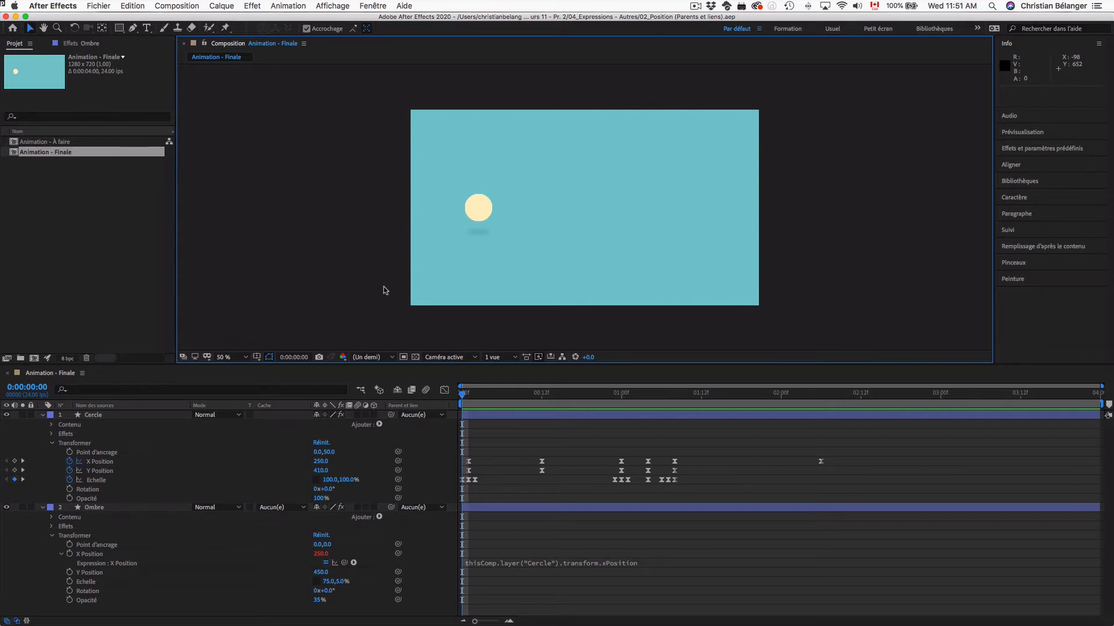
# - Play the "Animation - Finale" composition from the start to examine how the Ombre layer follows the Cercle layer
pyautogui.press('space')
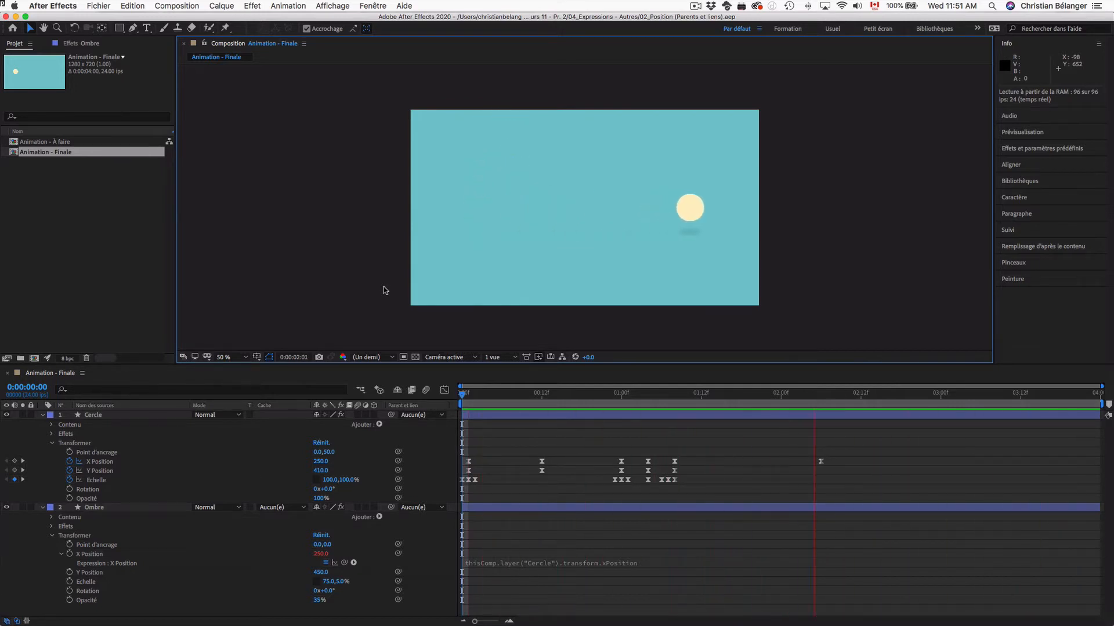
pyautogui.press('space')
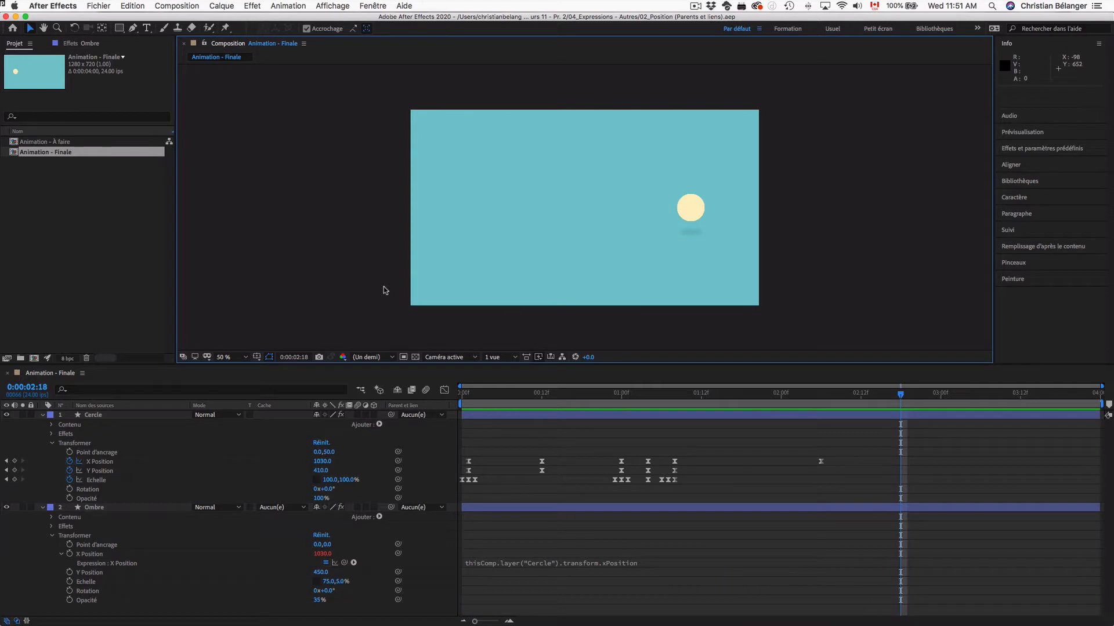
pyautogui.click(155, 508)
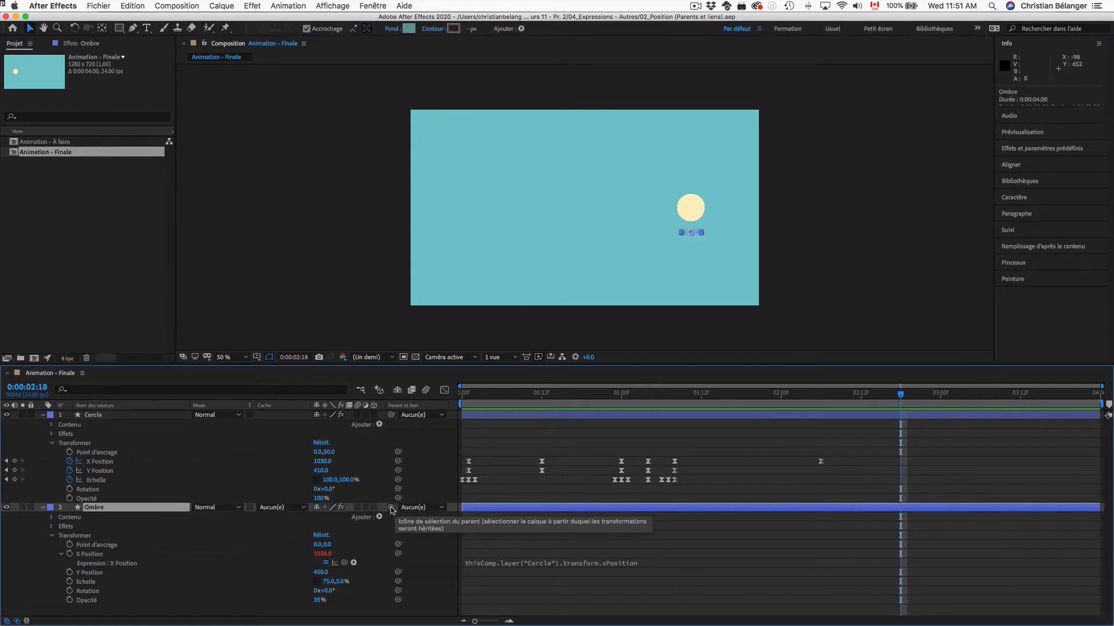
pyautogui.moveTo(392, 509)
pyautogui.mouseDown()
pyautogui.moveTo(221, 473)
pyautogui.moveTo(96, 415)
pyautogui.moveTo(365, 487)
pyautogui.moveTo(393, 508)
pyautogui.mouseUp()
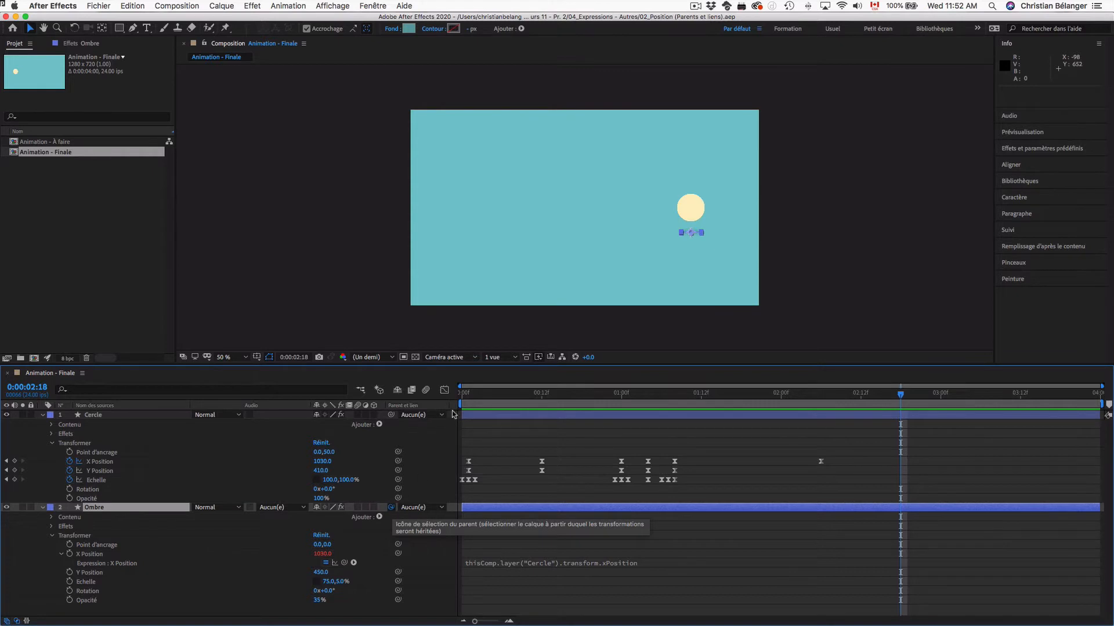
pyautogui.moveTo(479, 398); pyautogui.dragTo(433, 400)
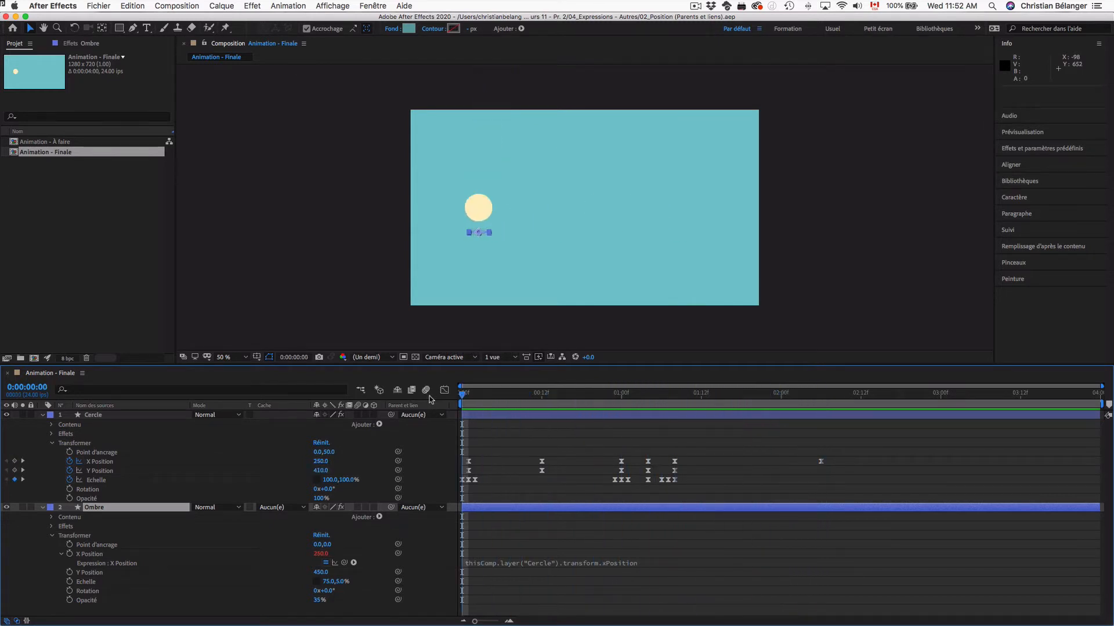
pyautogui.click(317, 285)
pyautogui.press('space')
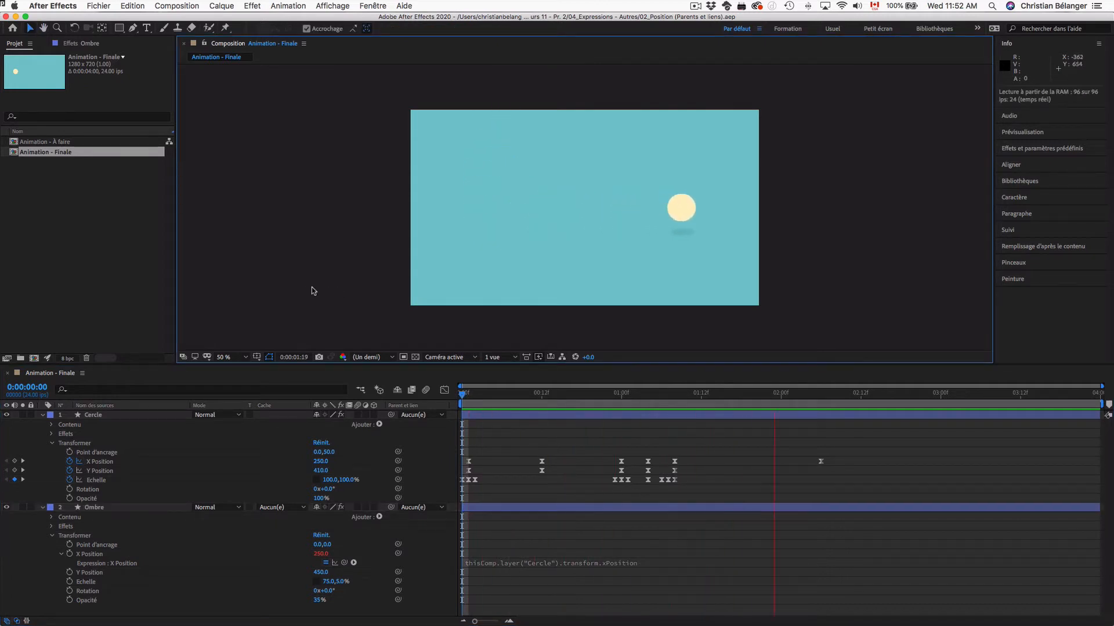
pyautogui.press('space')
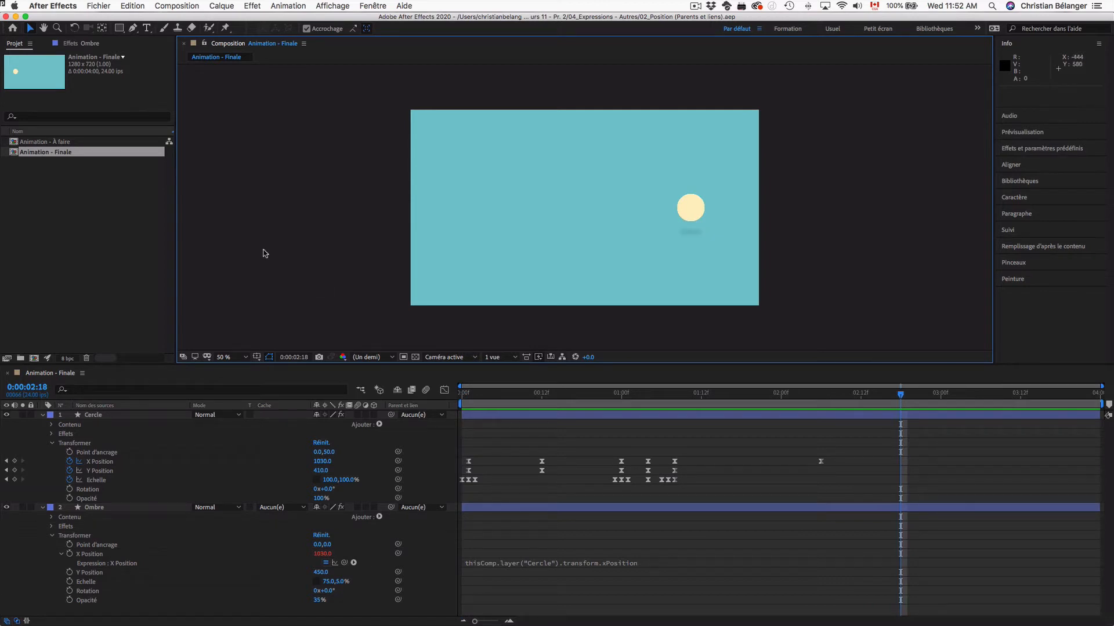
# - Open the "Animation - À faire" composition with its keyframed properties shown and preview the animation
pyautogui.doubleClick(80, 144)
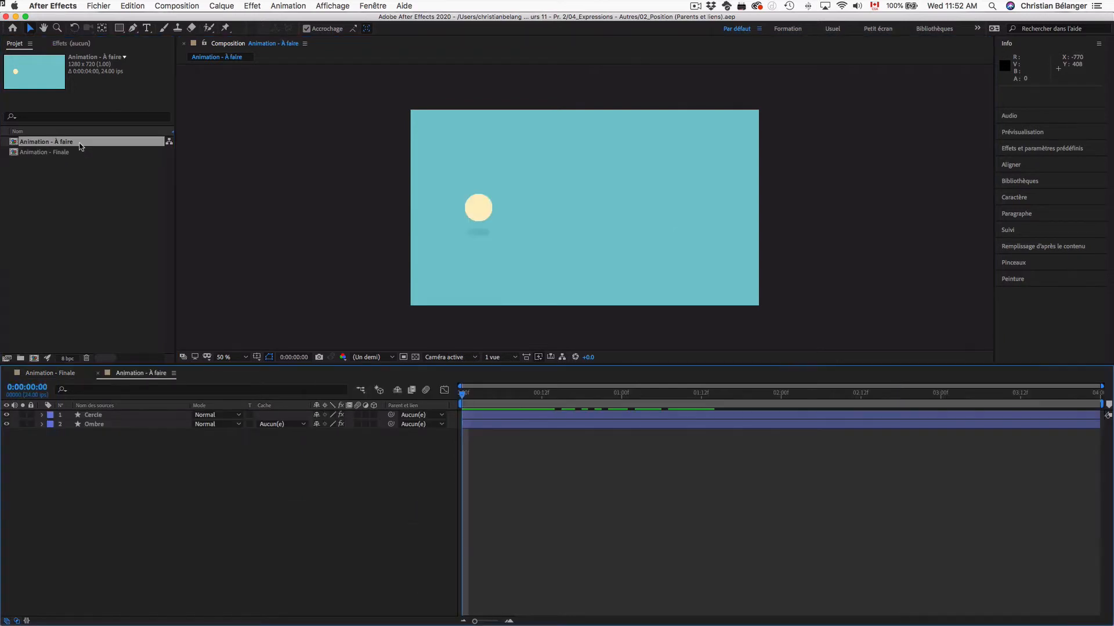
pyautogui.press('u')
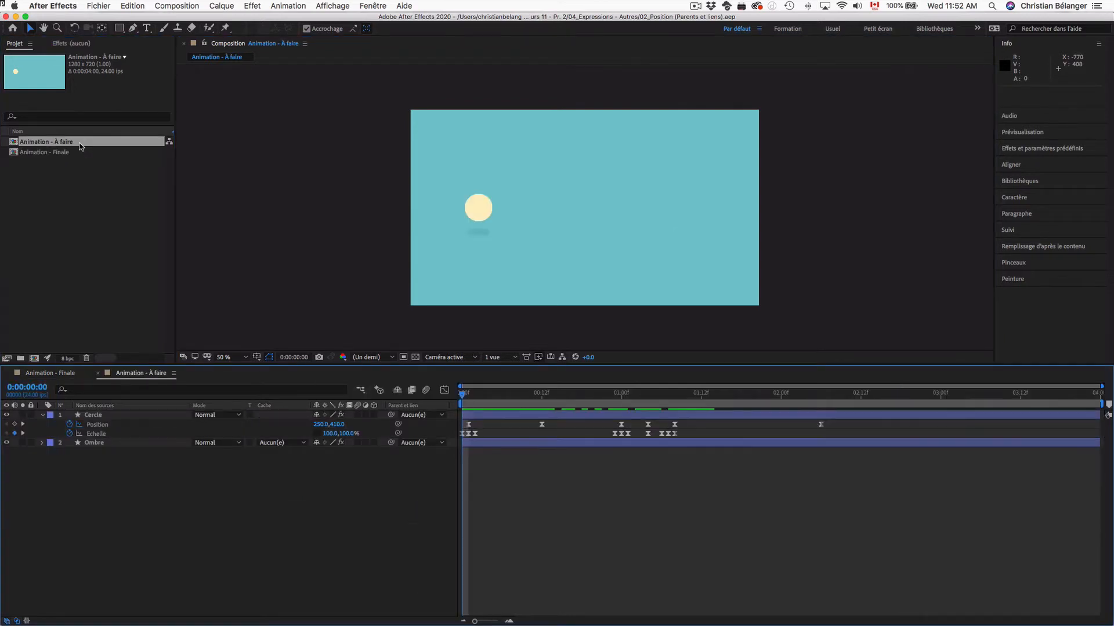
pyautogui.press('space')
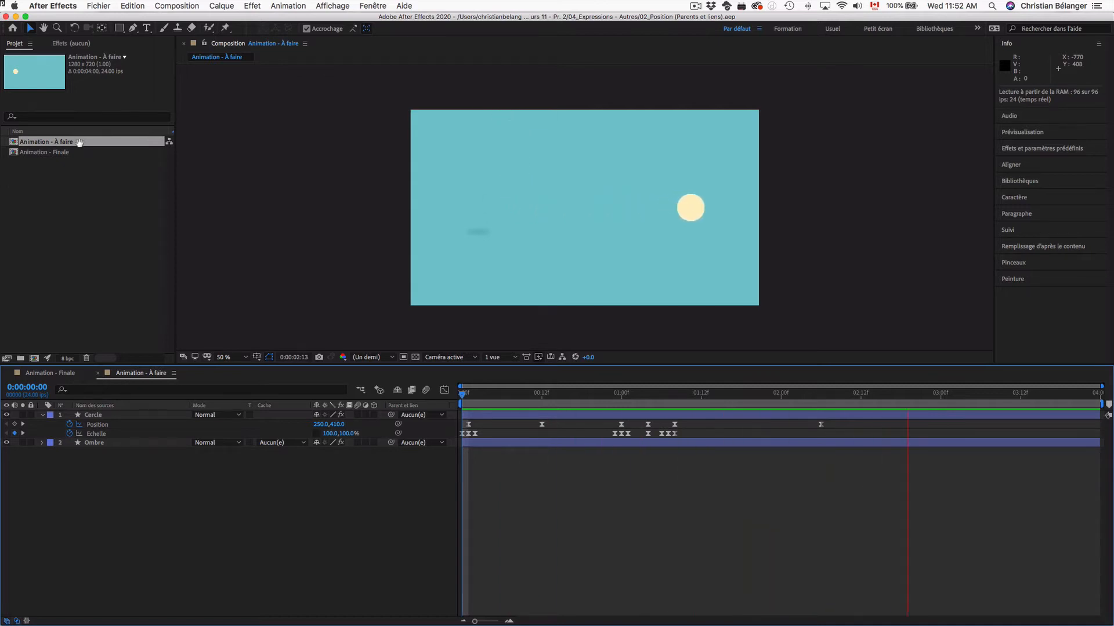
pyautogui.press('space')
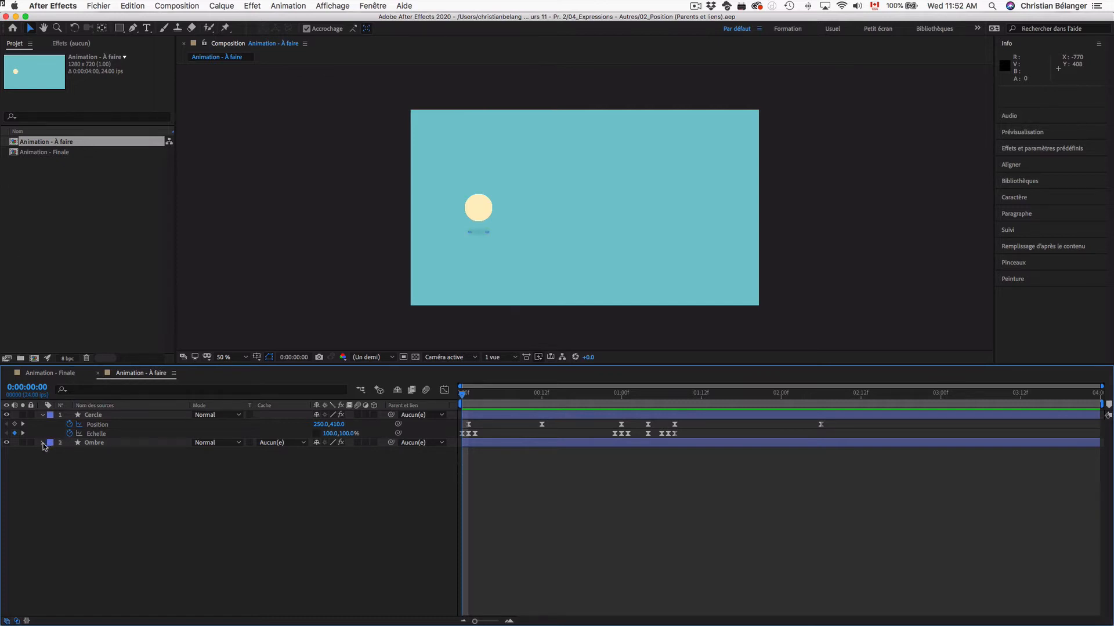
# - Expand the Ombre layer's transform properties and separate its Position into X and Y dimensions
pyautogui.click(43, 443)
pyautogui.click(51, 471)
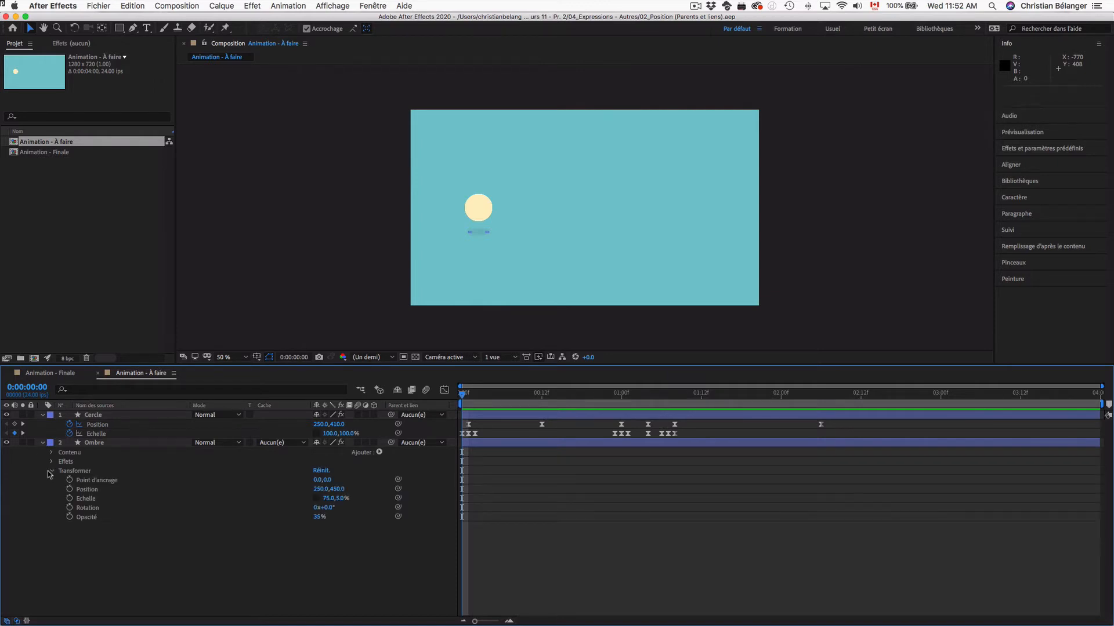
pyautogui.click(83, 490)
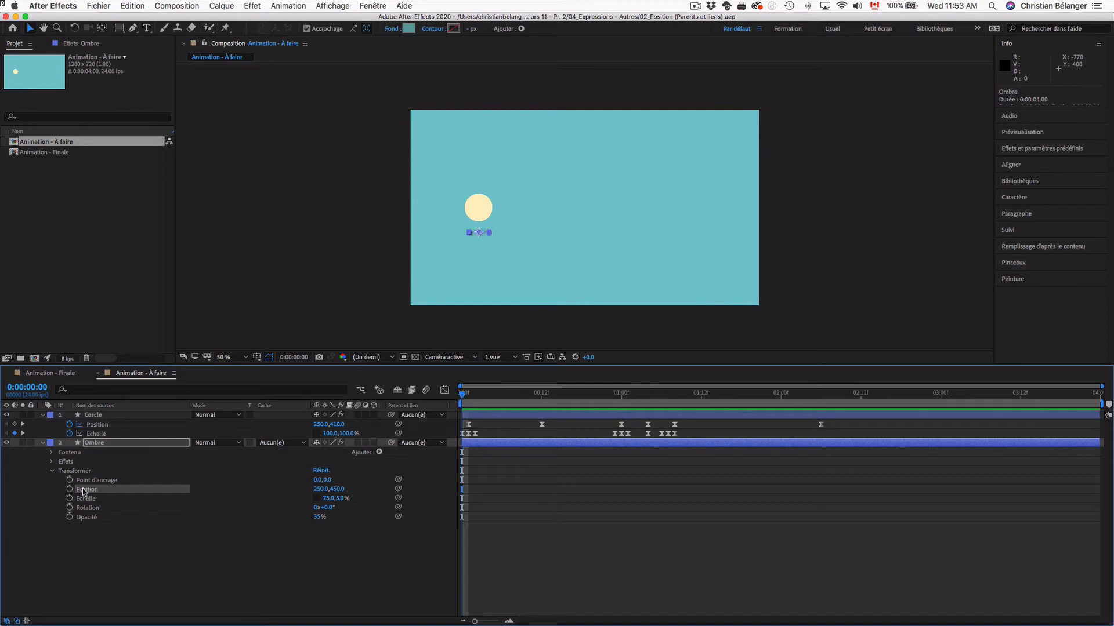
pyautogui.rightClick(83, 491)
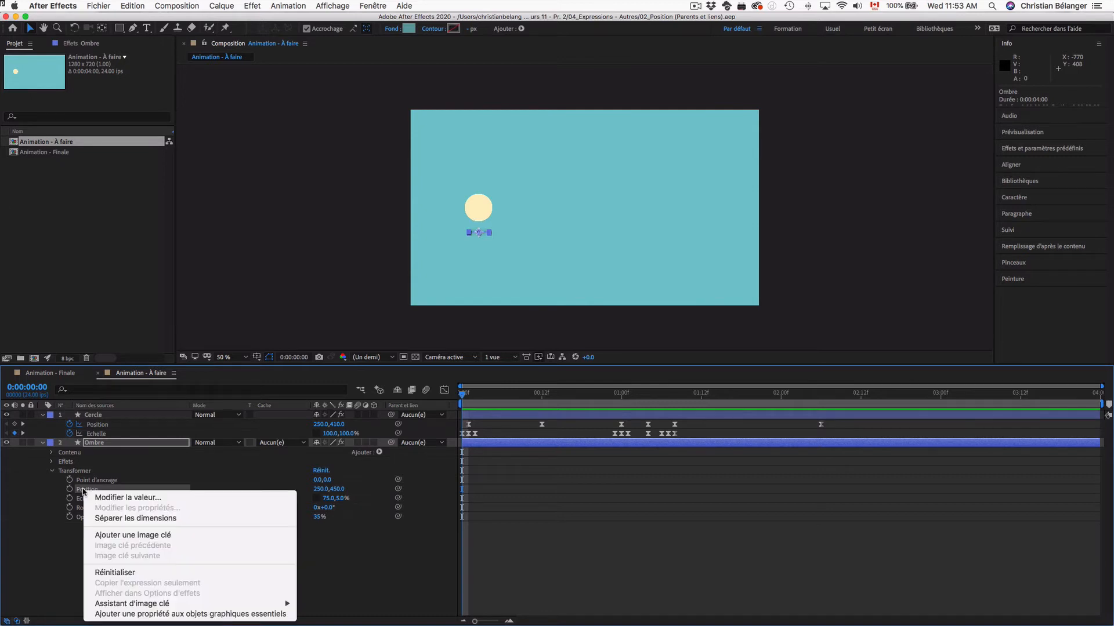
pyautogui.click(99, 517)
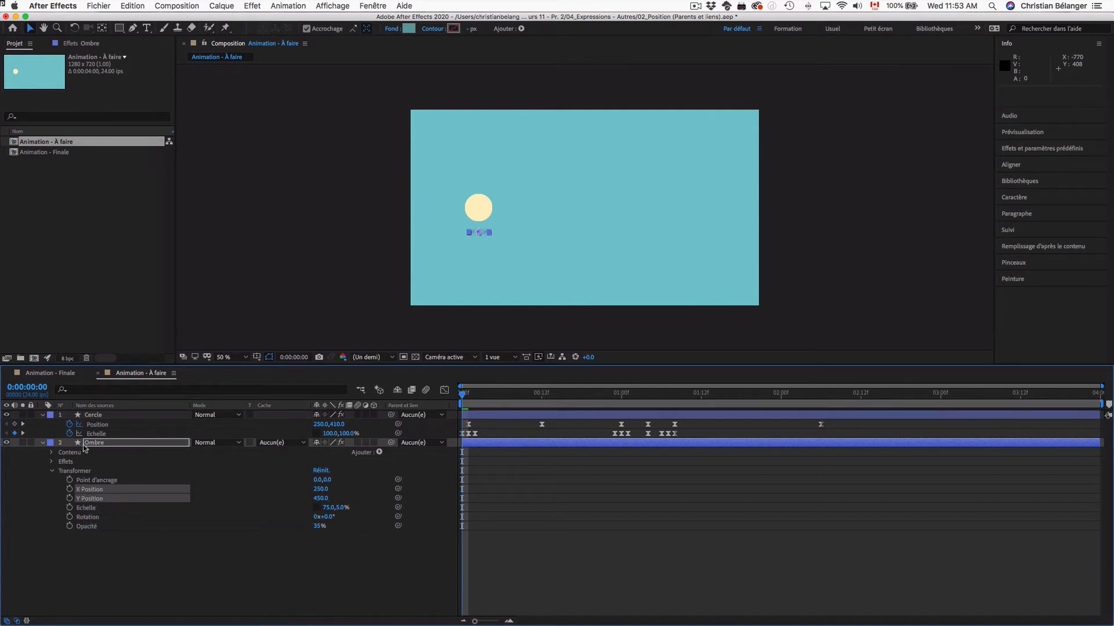
# - Separate the Cercle layer's animated Position into X and Y dimensions and deselect the layer
pyautogui.click(106, 426)
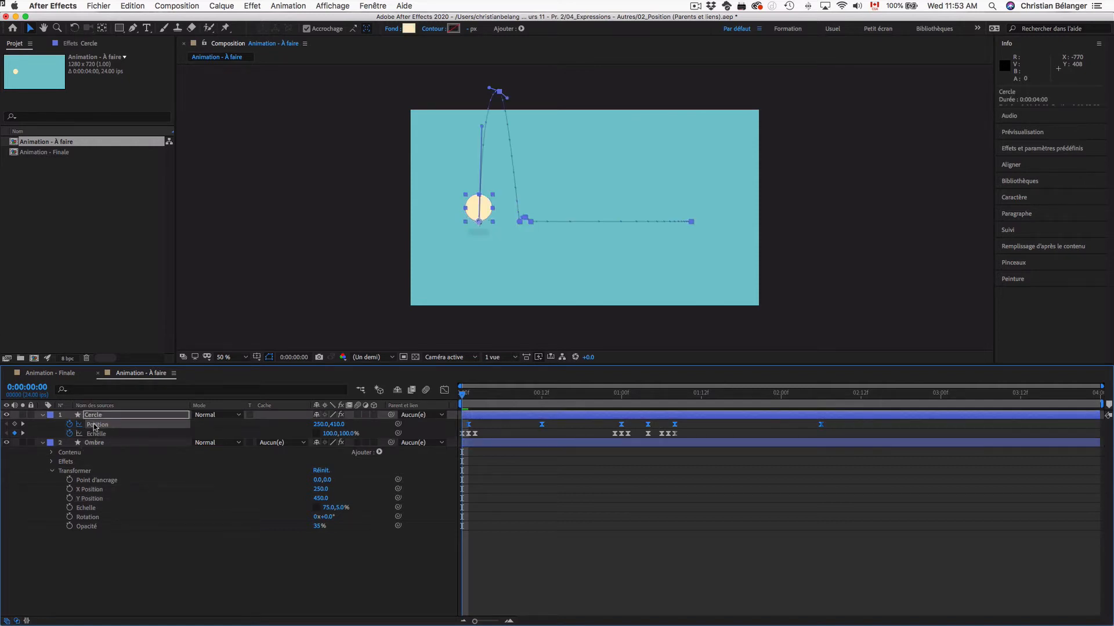
pyautogui.rightClick(105, 428)
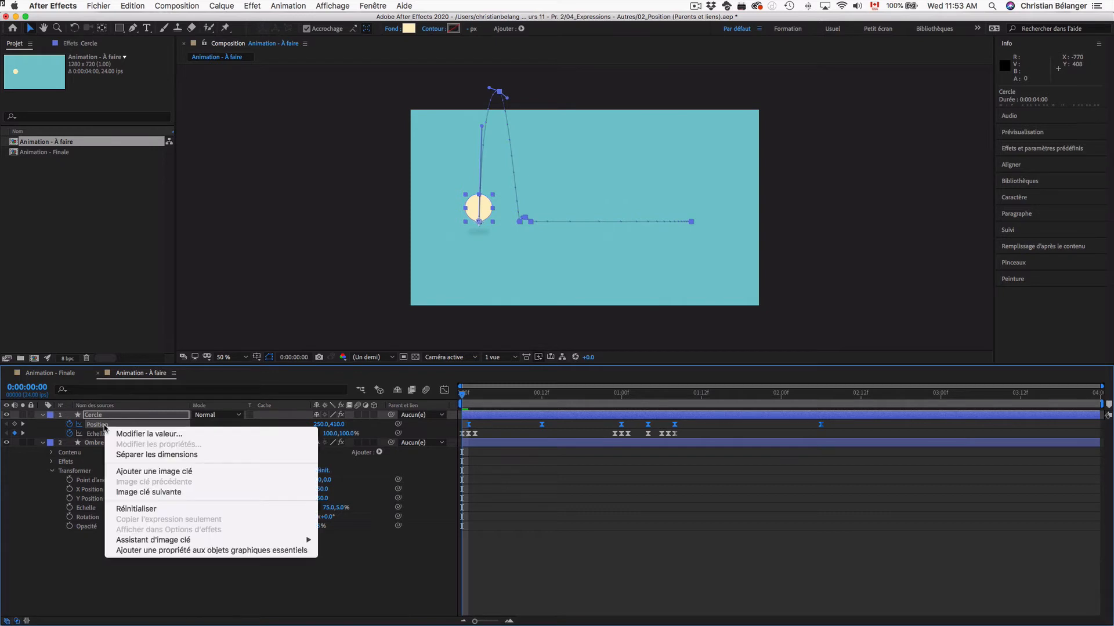
pyautogui.click(156, 455)
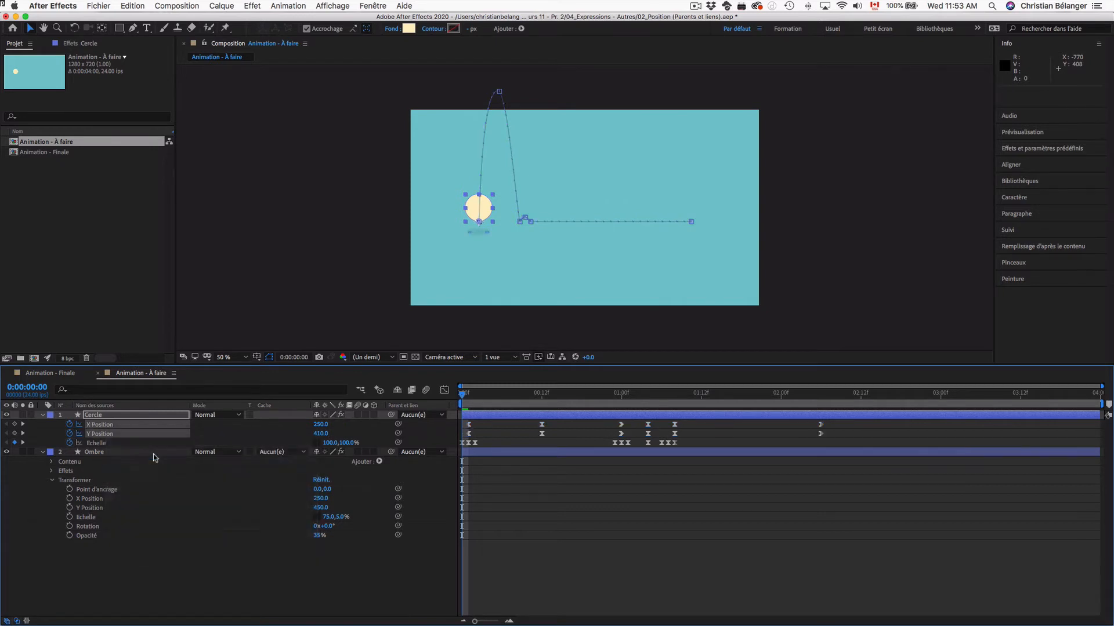
pyautogui.click(167, 564)
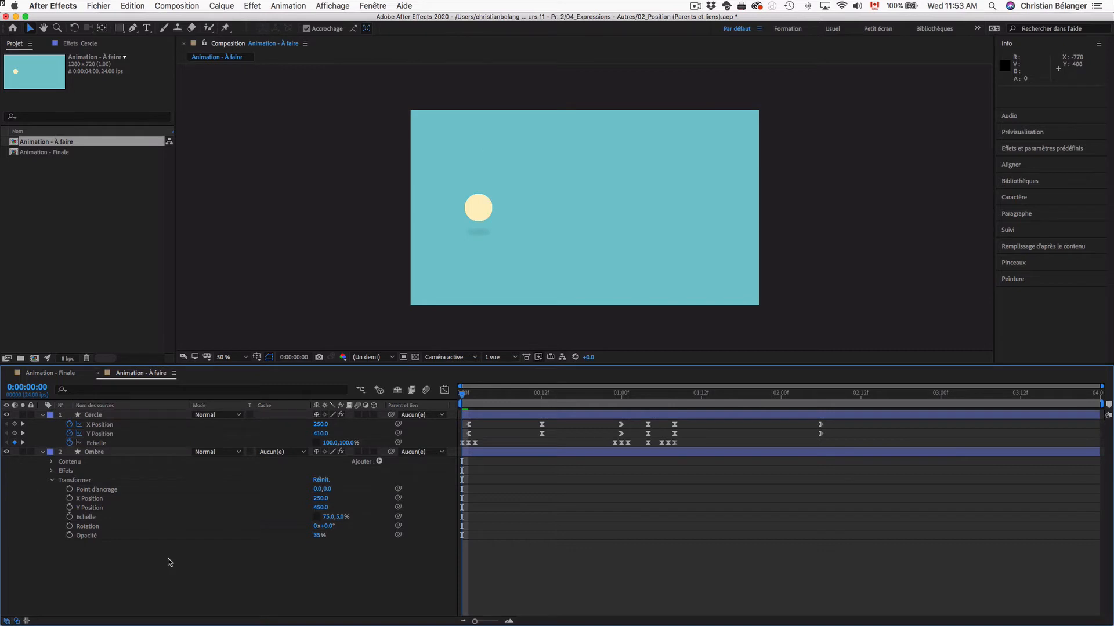
# - Examine the speed graph of Cercle's unified Position by temporarily undoing the dimension separation, and redo the separation
pyautogui.click(621, 425)
pyautogui.press('super+z')
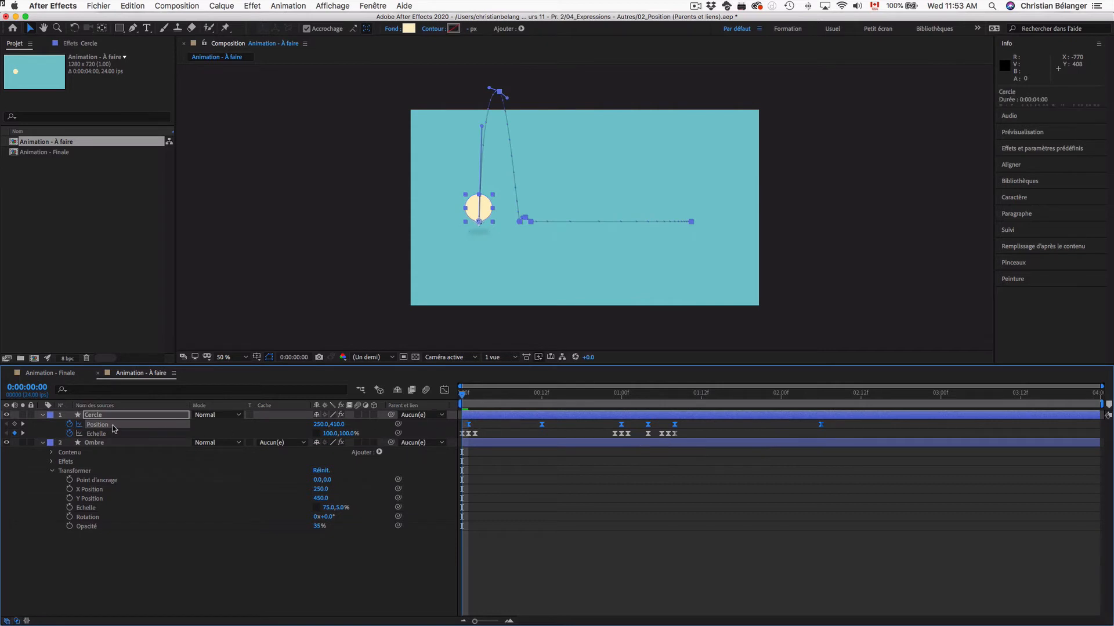
pyautogui.click(444, 390)
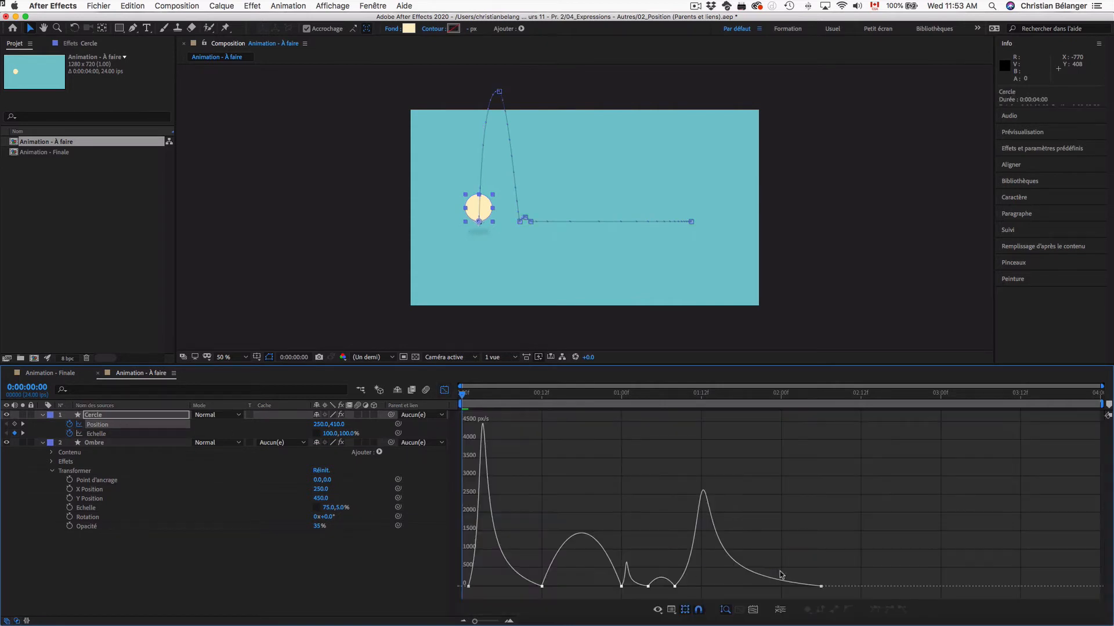
pyautogui.click(445, 390)
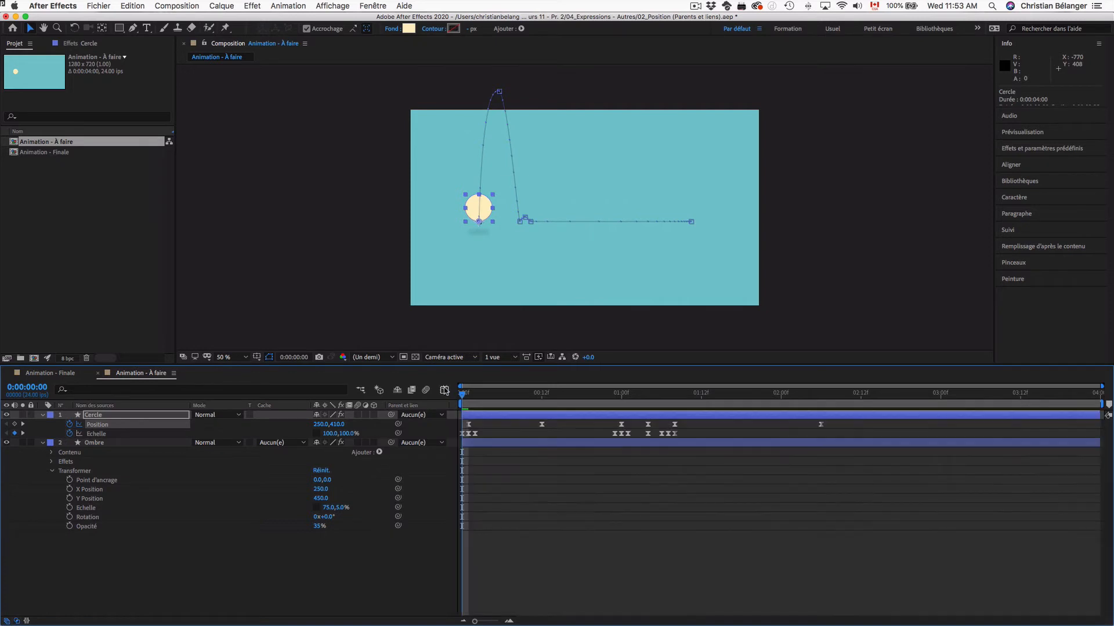
pyautogui.press('super+shift+z')
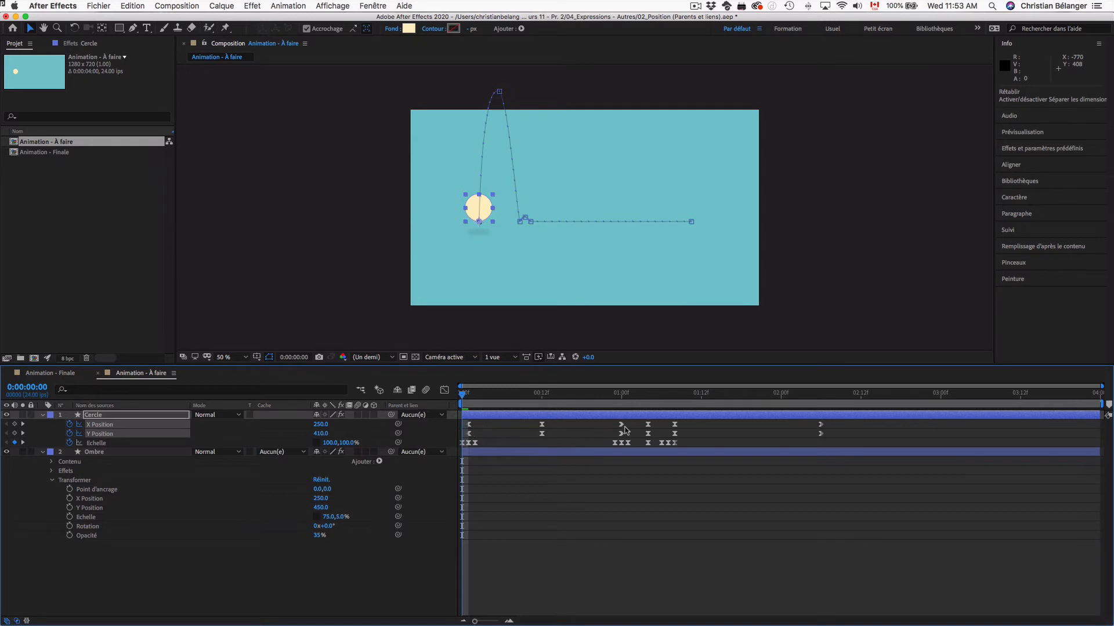
# - Examine the separated X Position and Y Position curves of the Cercle layer in the graph editor and return to the keyframe view
pyautogui.click(108, 427)
pyautogui.click(105, 427)
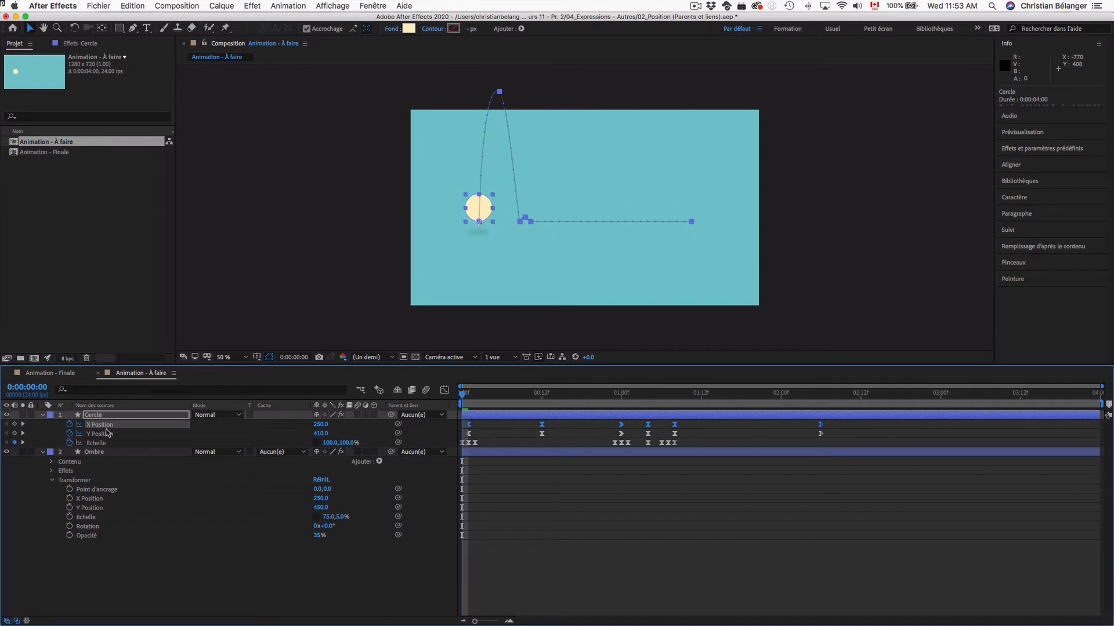
pyautogui.click(444, 391)
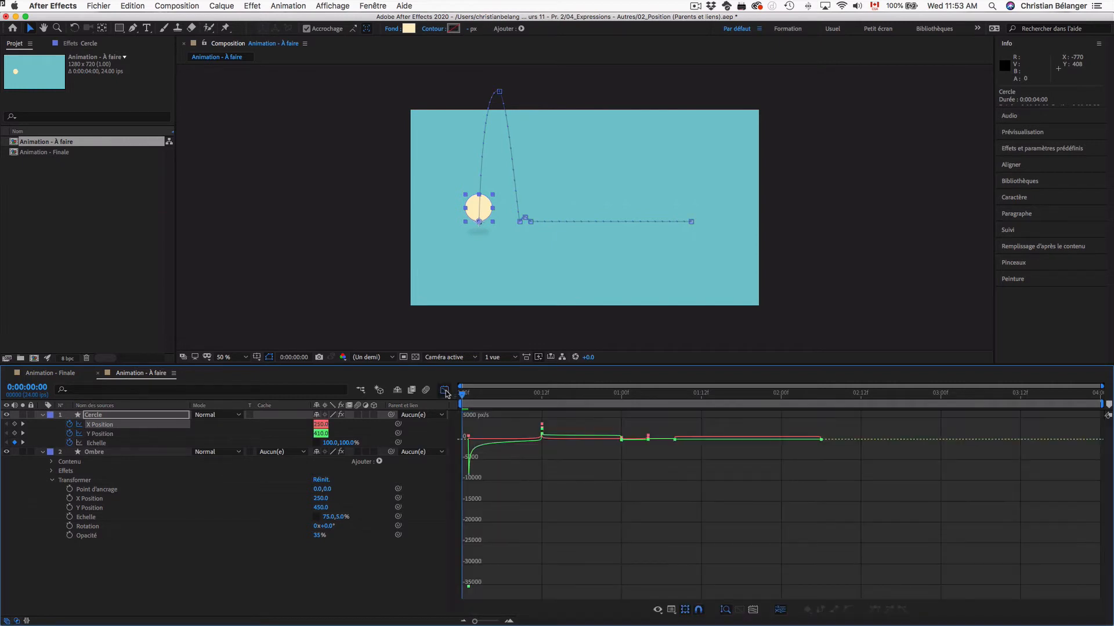
pyautogui.click(81, 435)
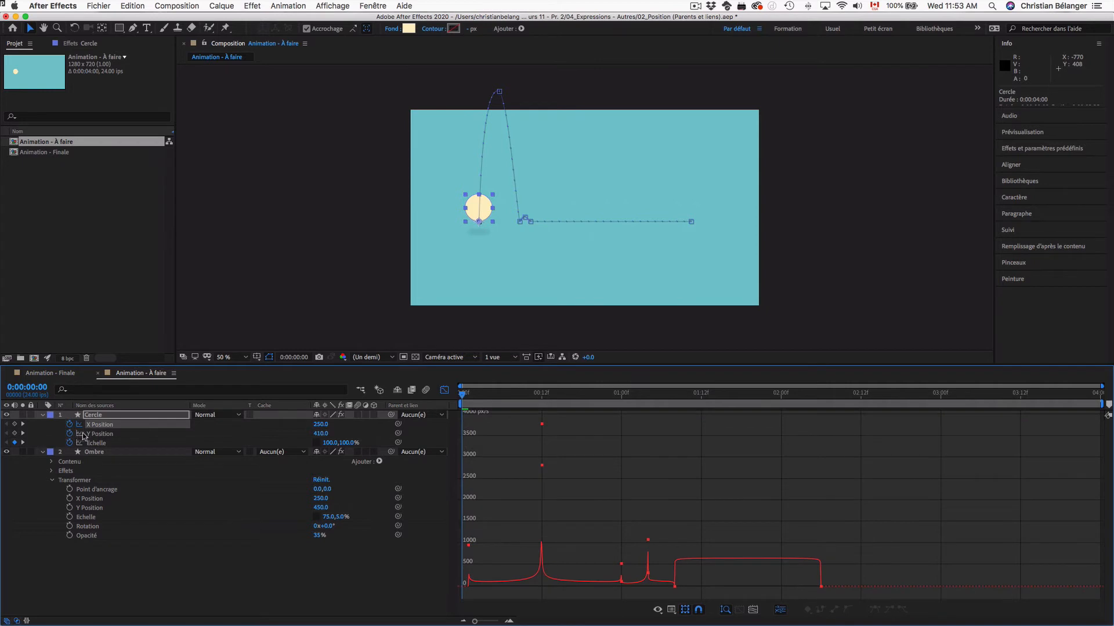
pyautogui.click(115, 425)
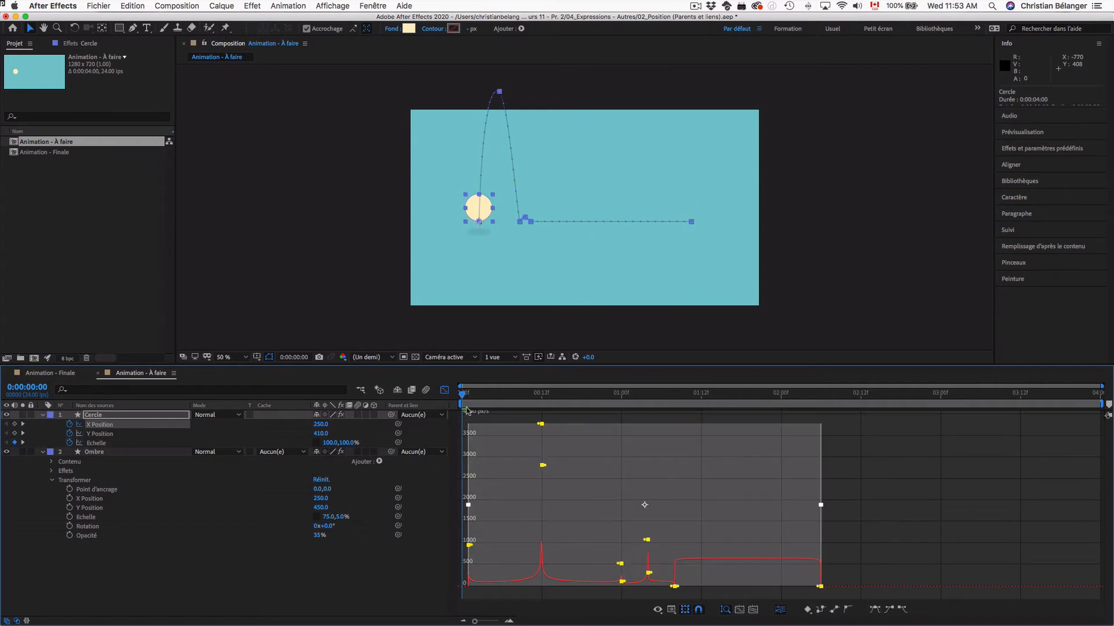
pyautogui.click(444, 390)
pyautogui.click(587, 568)
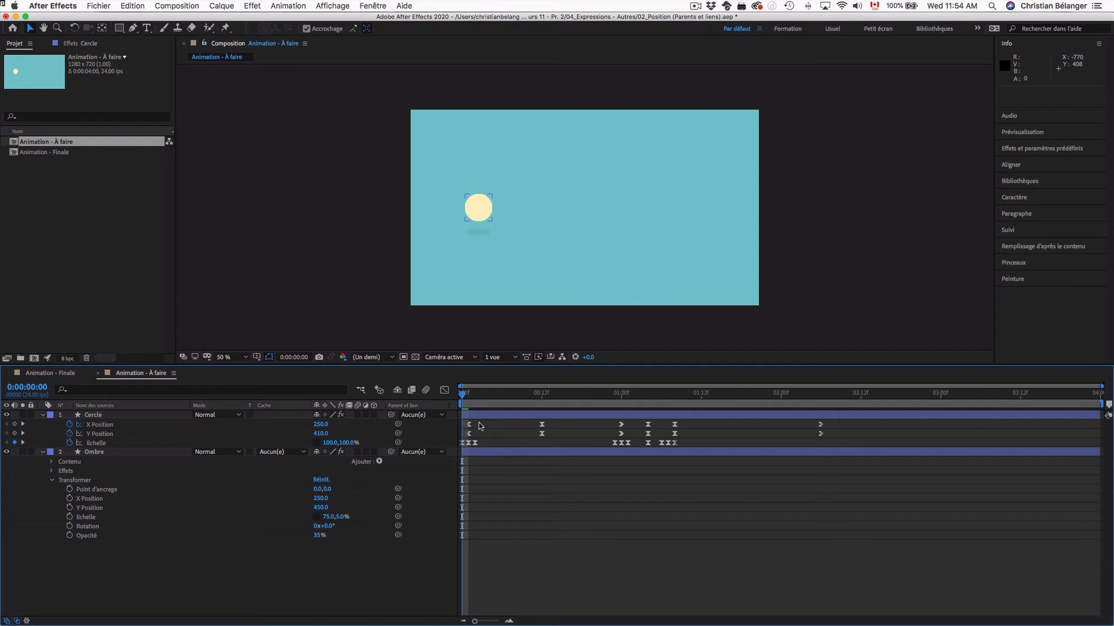
# - Link Ombre's X Position to Cercle's X Position with the property pick whip and reveal the resulting expression
pyautogui.click(290, 559)
pyautogui.click(93, 502)
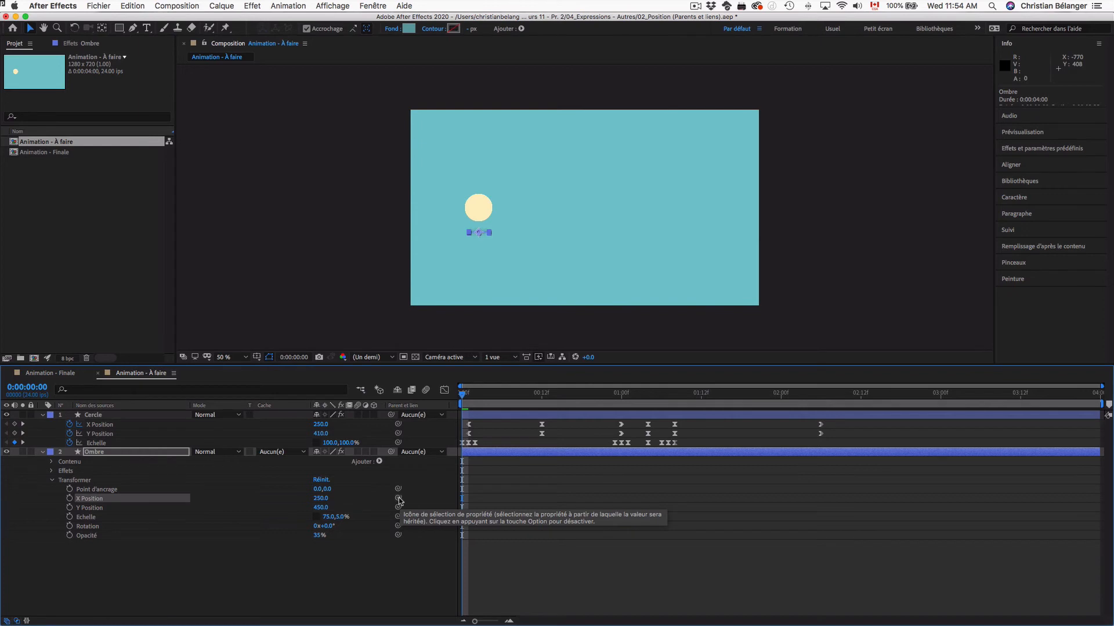
pyautogui.moveTo(398, 499); pyautogui.dragTo(97, 427)
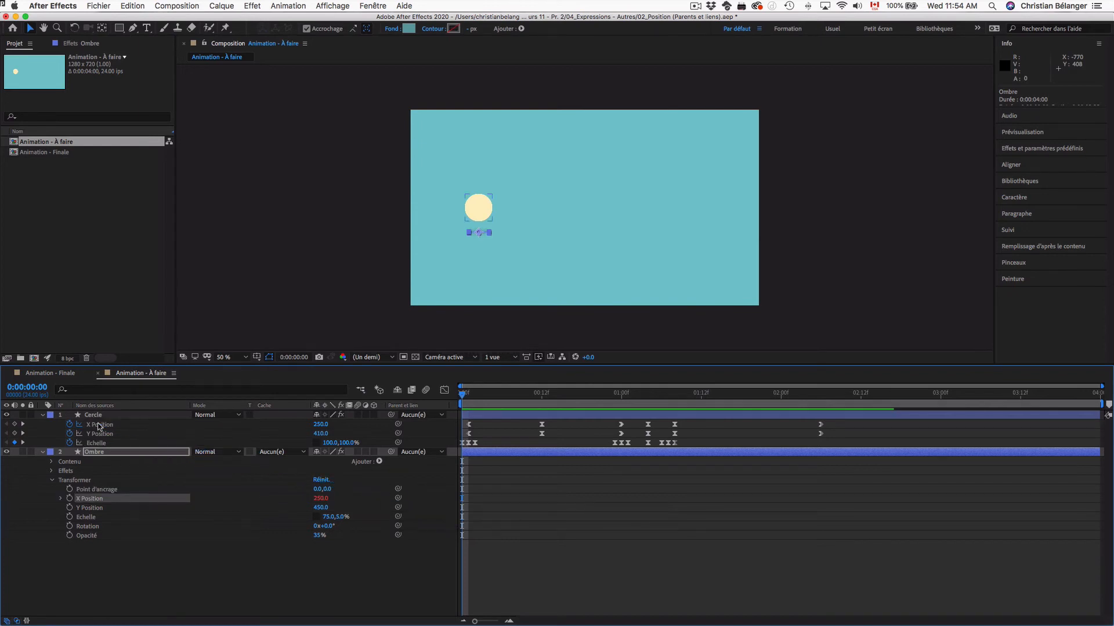
pyautogui.click(61, 499)
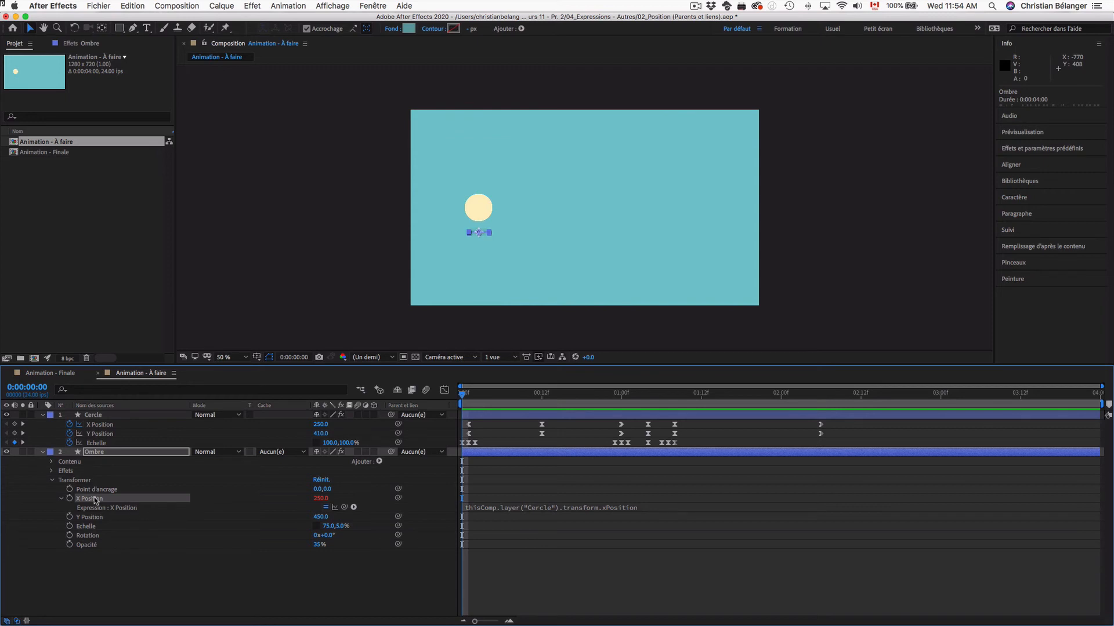
# - Preview the linked shadow animation and return the playhead to the first frame
pyautogui.click(178, 584)
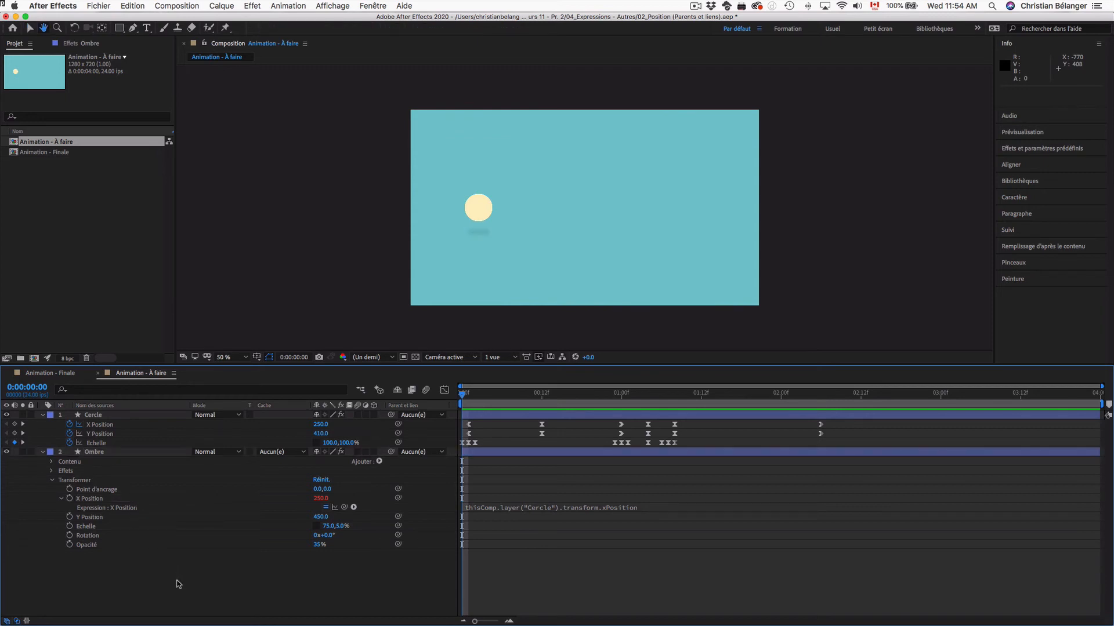
pyautogui.press('space')
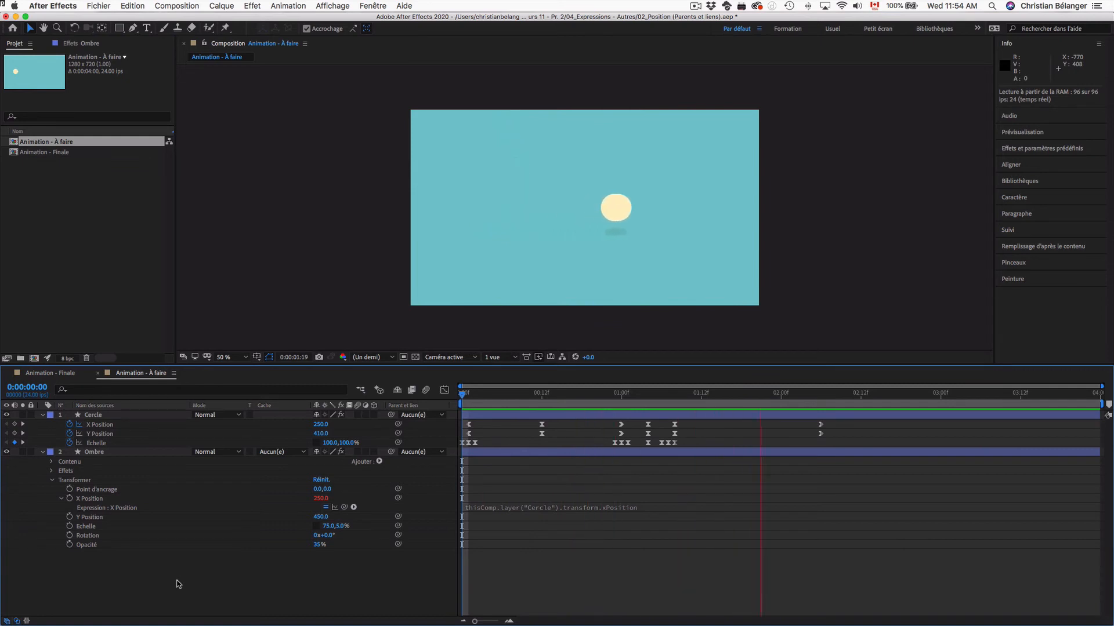
pyautogui.press('space')
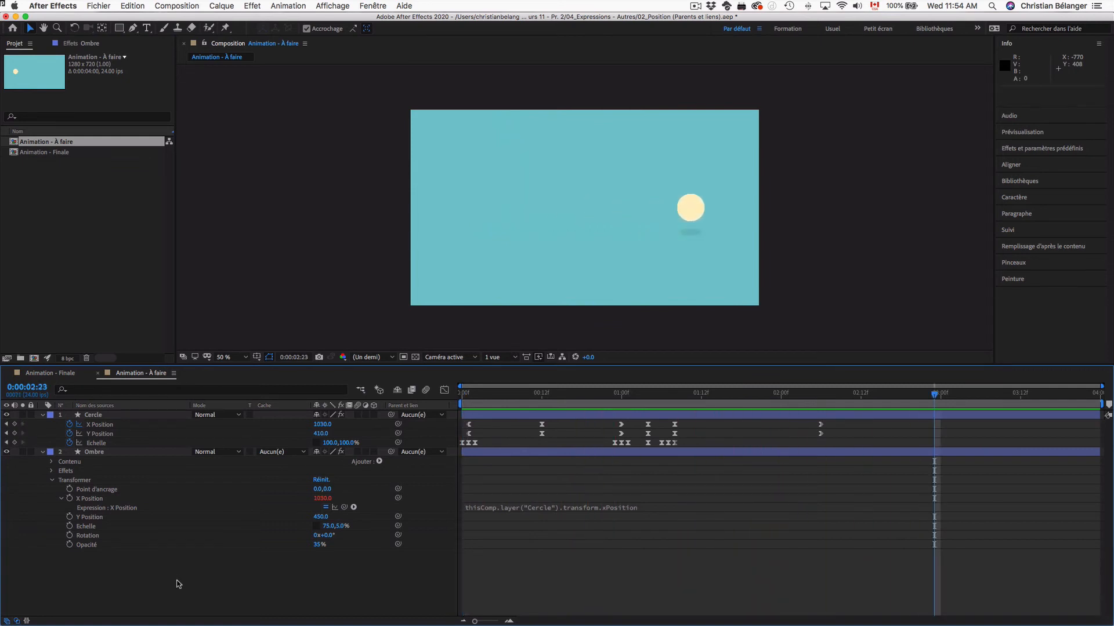
pyautogui.press('Home')
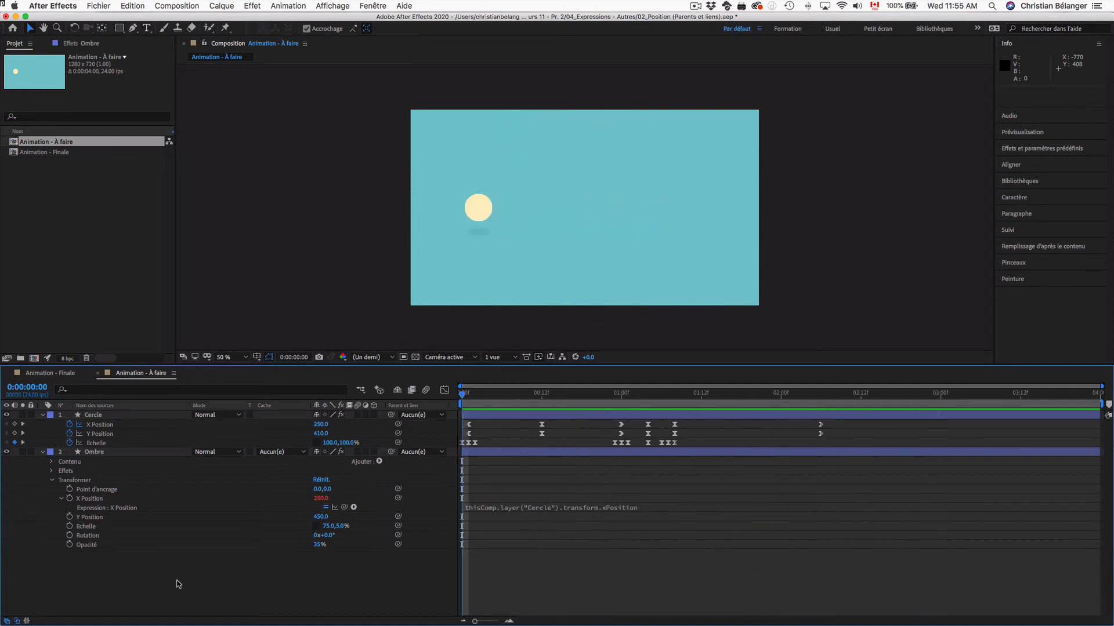
# - Preview the linked shadow animation, and apply Easy Ease to all of Cercle's X Position and Y Position keyframes
pyautogui.press('space')
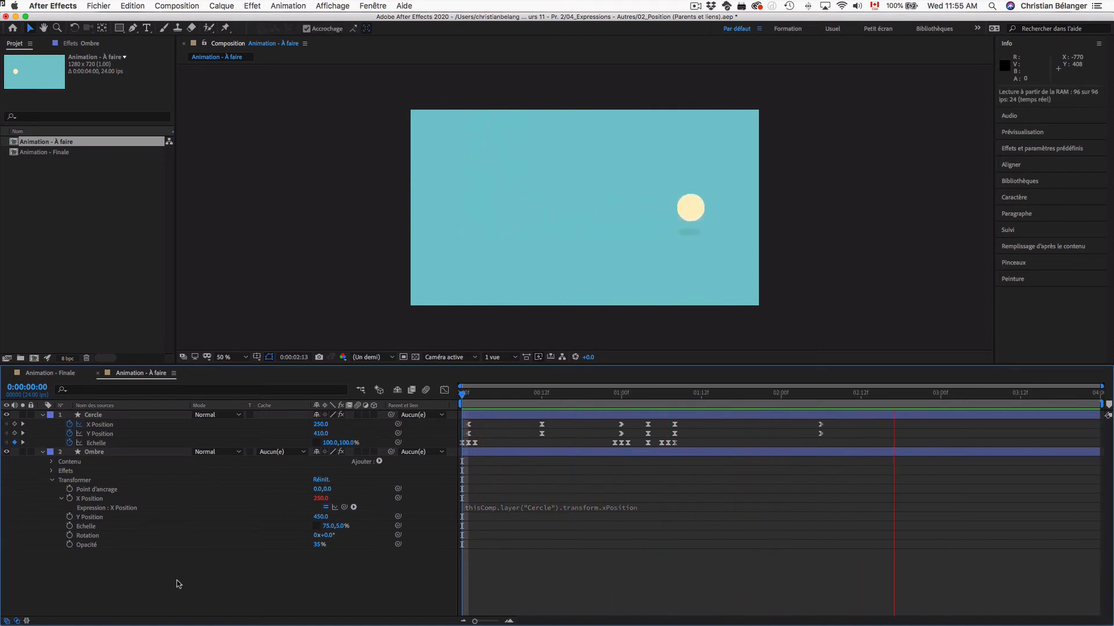
pyautogui.press('space')
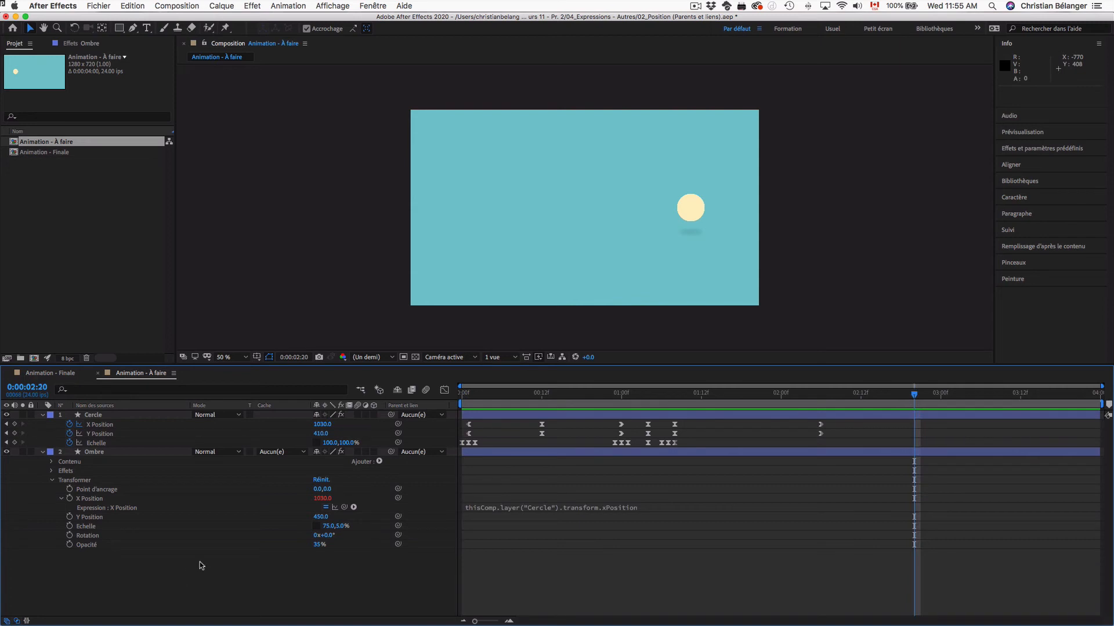
pyautogui.click(102, 425)
pyautogui.keyDown('shift'); pyautogui.click(106, 435); pyautogui.keyUp('shift')
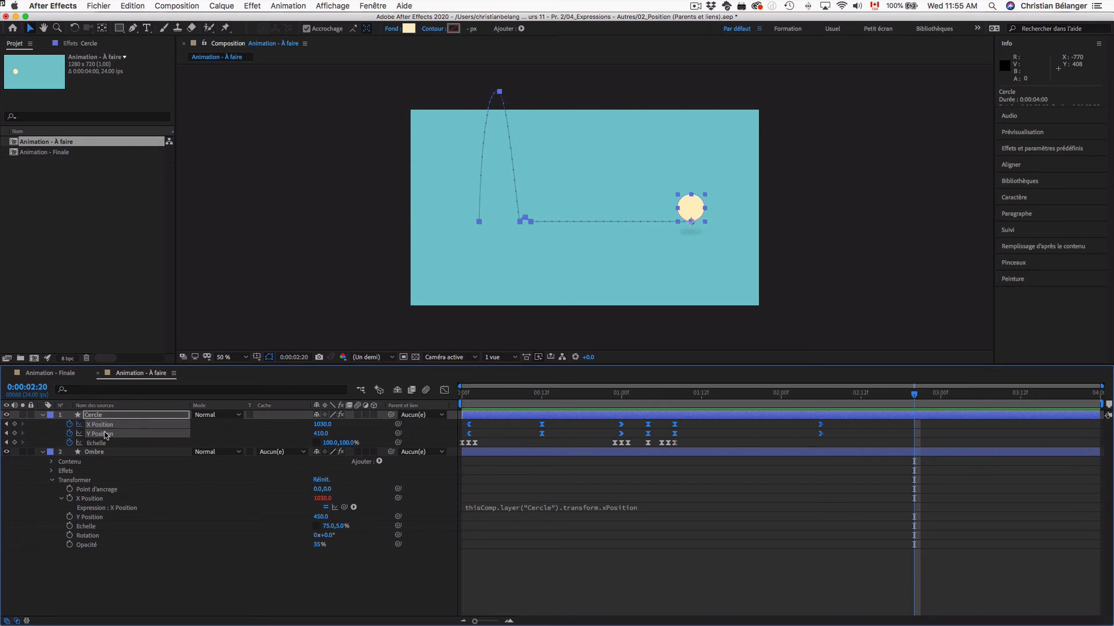
pyautogui.press('F9')
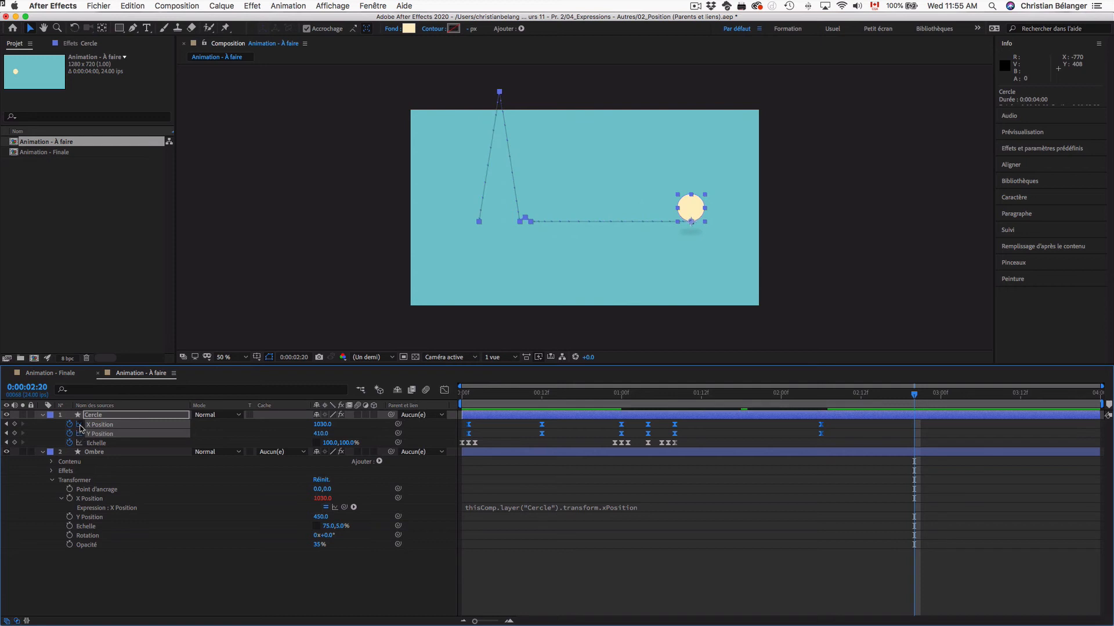
# - In the speed graph of Cercle's X Position, lengthen the incoming influence of the last three keyframes so each move starts fast and slows down
pyautogui.click(103, 427)
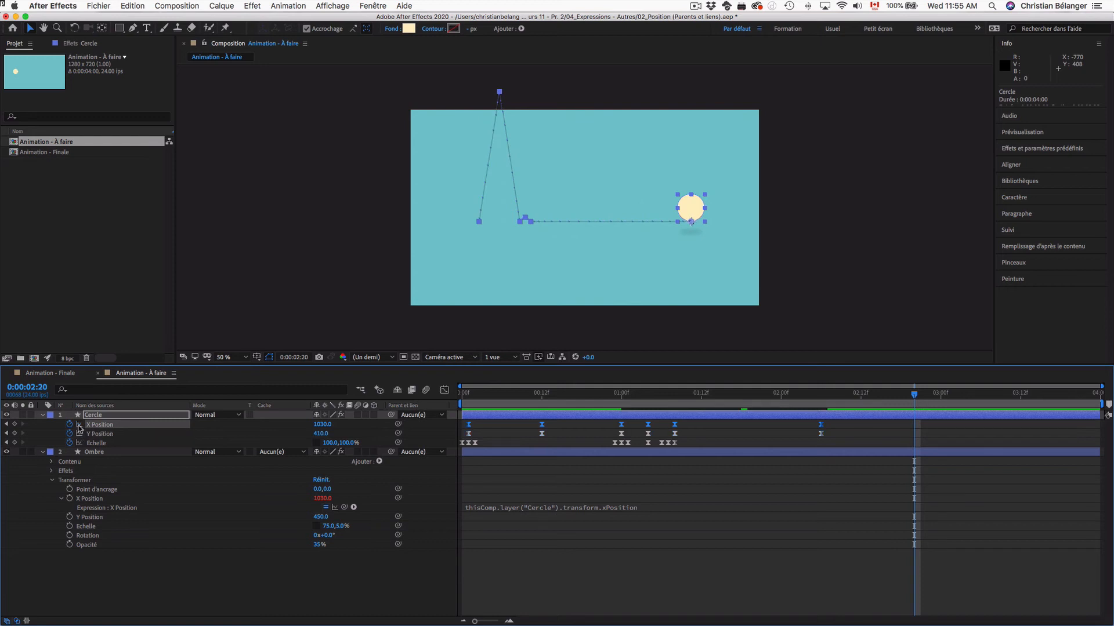
pyautogui.click(444, 390)
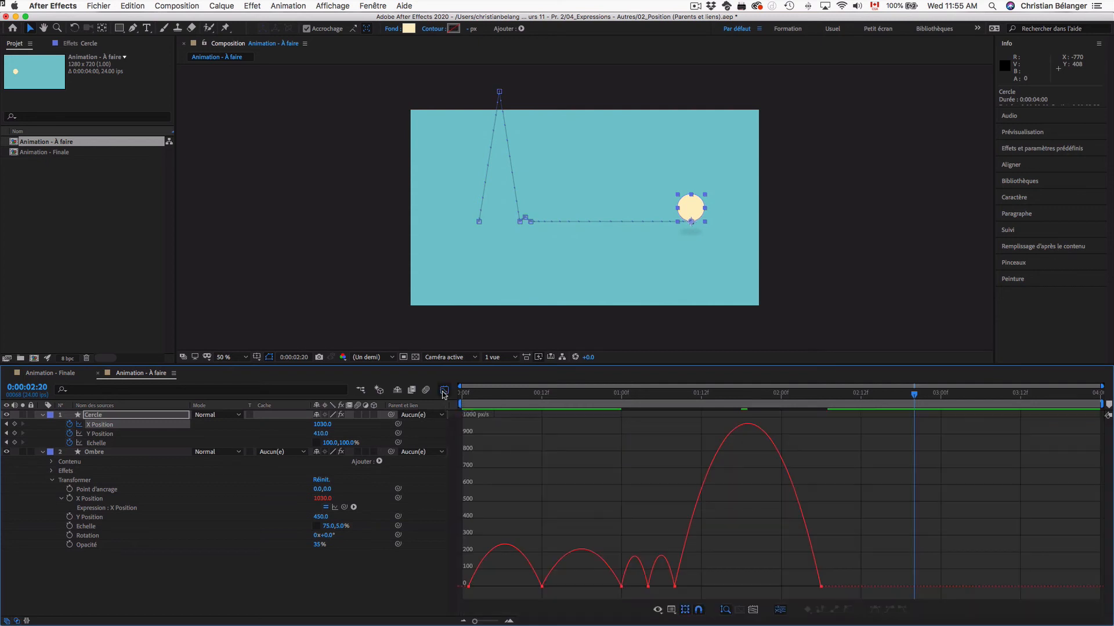
pyautogui.moveTo(885, 557); pyautogui.dragTo(638, 606)
pyautogui.moveTo(796, 583); pyautogui.dragTo(718, 583)
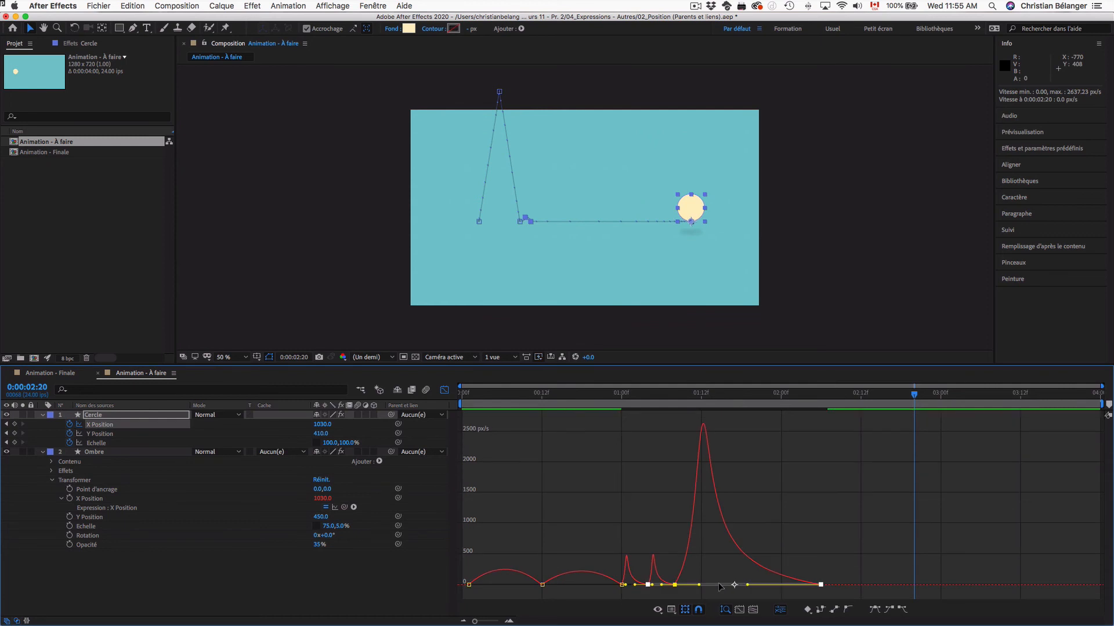
# - Raise the X Position speed at Cercle's 0:00:00:12 keyframe above zero and widen its handles to keep the horizontal motion flowing through the jump
pyautogui.moveTo(536, 562); pyautogui.dragTo(560, 597)
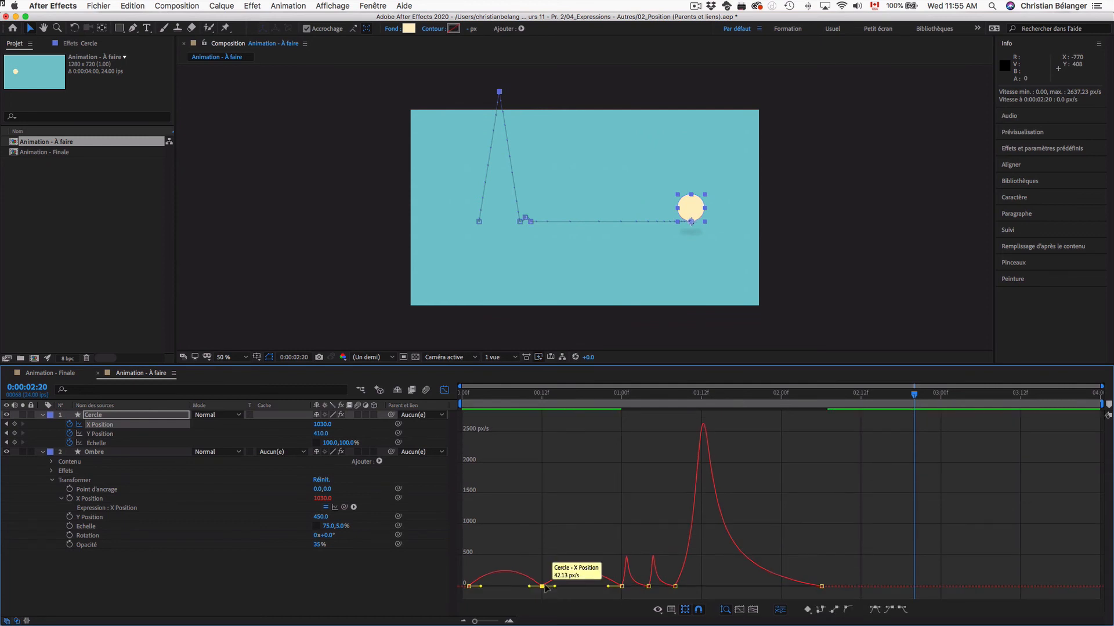
pyautogui.rightClick(542, 586)
pyautogui.click(580, 605)
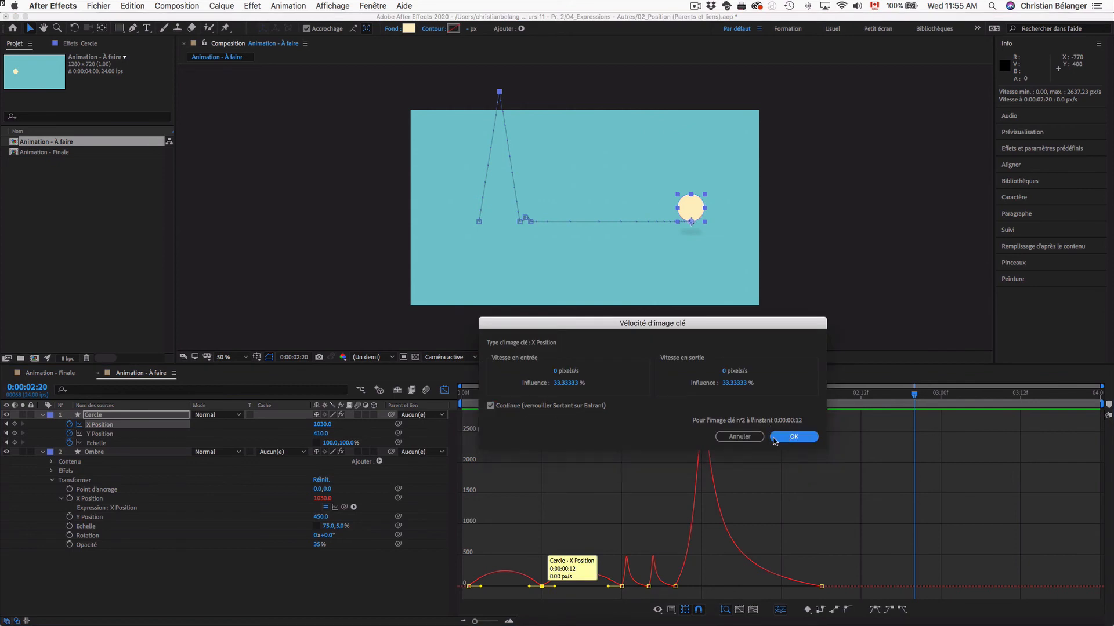
pyautogui.click(792, 436)
pyautogui.moveTo(541, 587); pyautogui.dragTo(515, 569)
pyautogui.press('super+z')
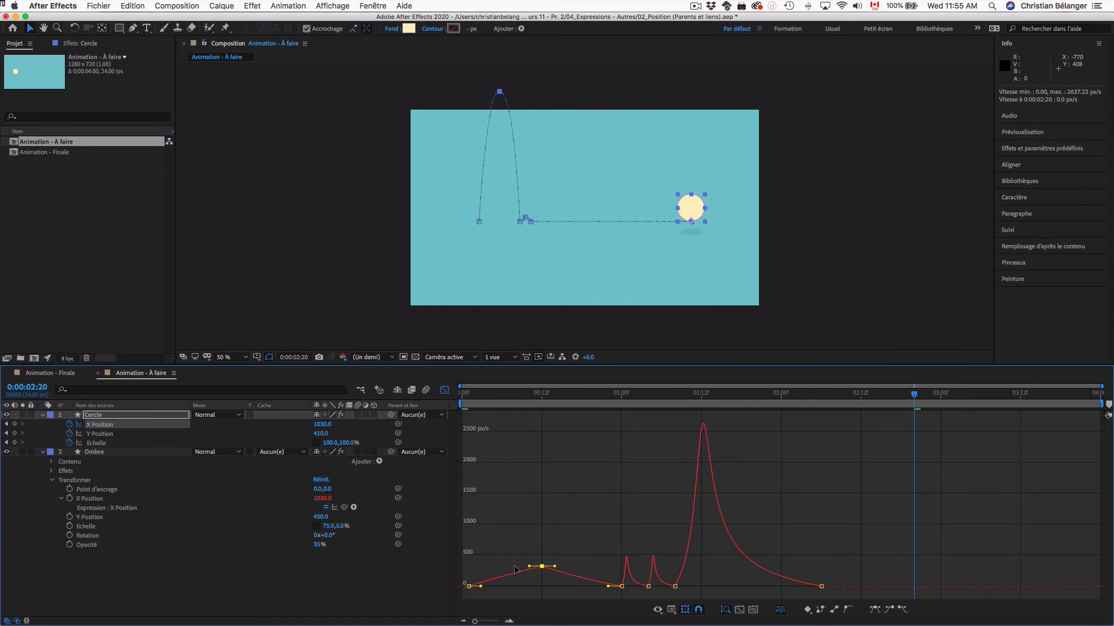
pyautogui.moveTo(526, 566); pyautogui.dragTo(560, 570)
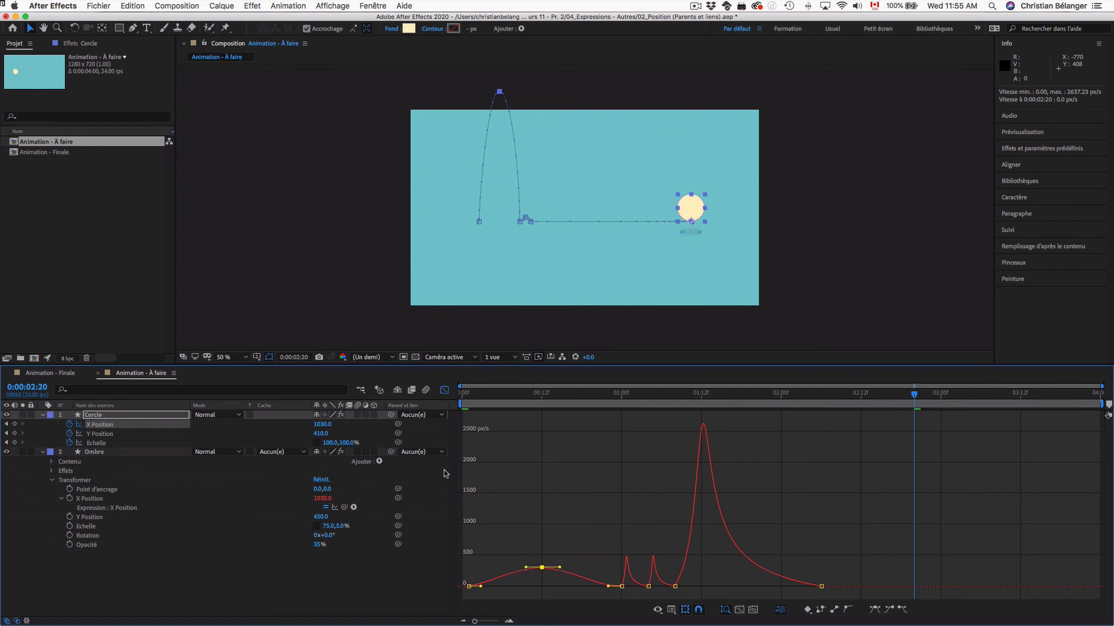
# - Shorten the outgoing influence of Cercle's first Y Position keyframe for a faster take-off, and return to the first frame in the keyframe view
pyautogui.click(86, 434)
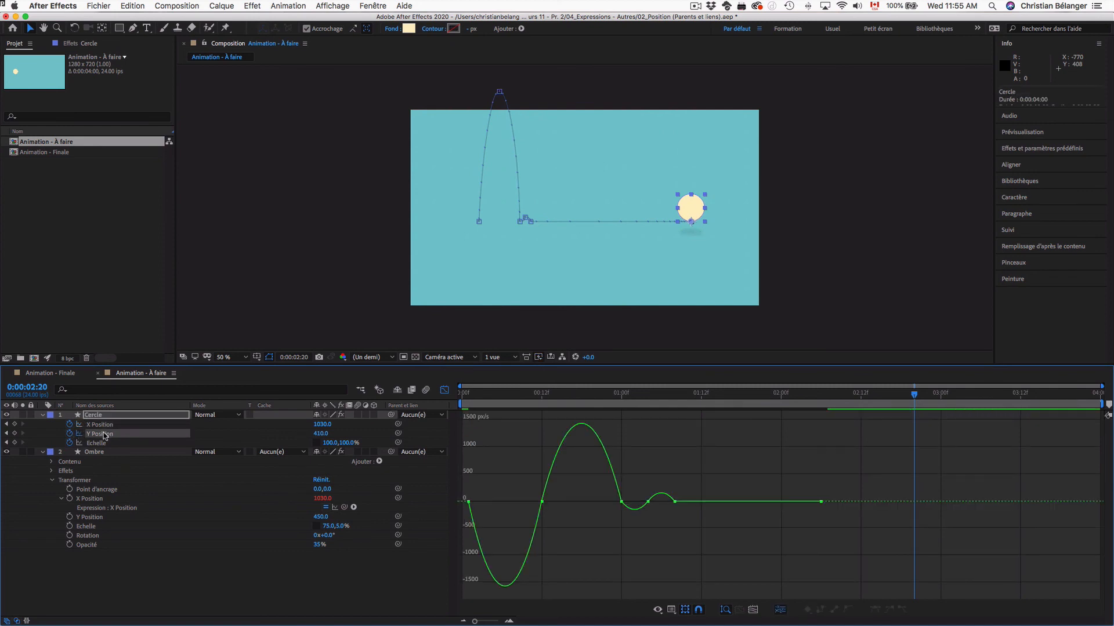
pyautogui.moveTo(496, 492); pyautogui.dragTo(470, 504)
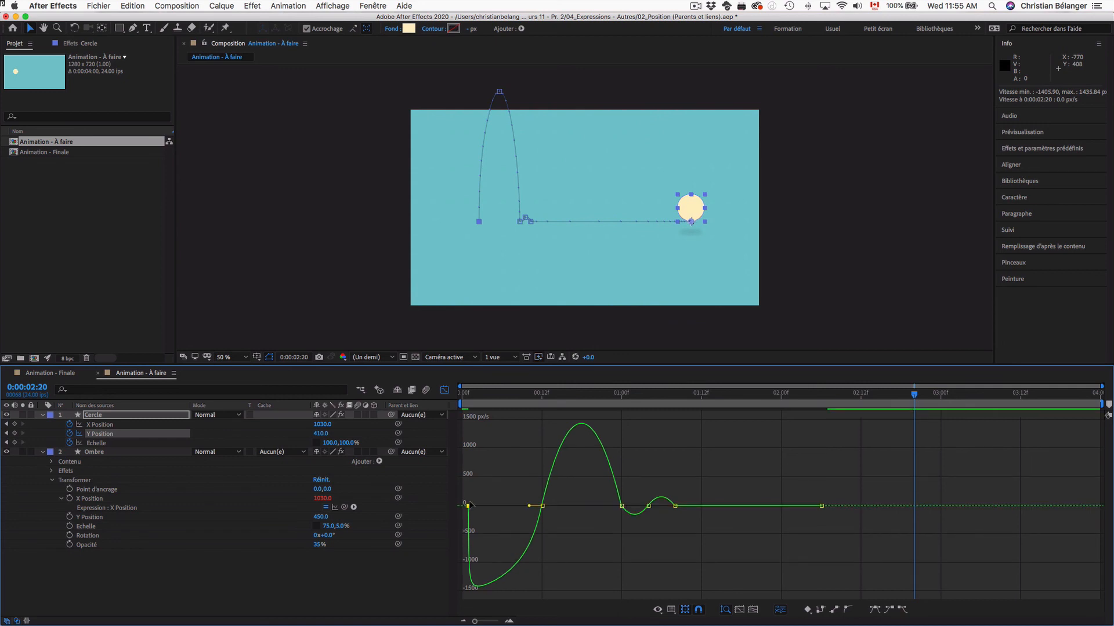
pyautogui.press('Home')
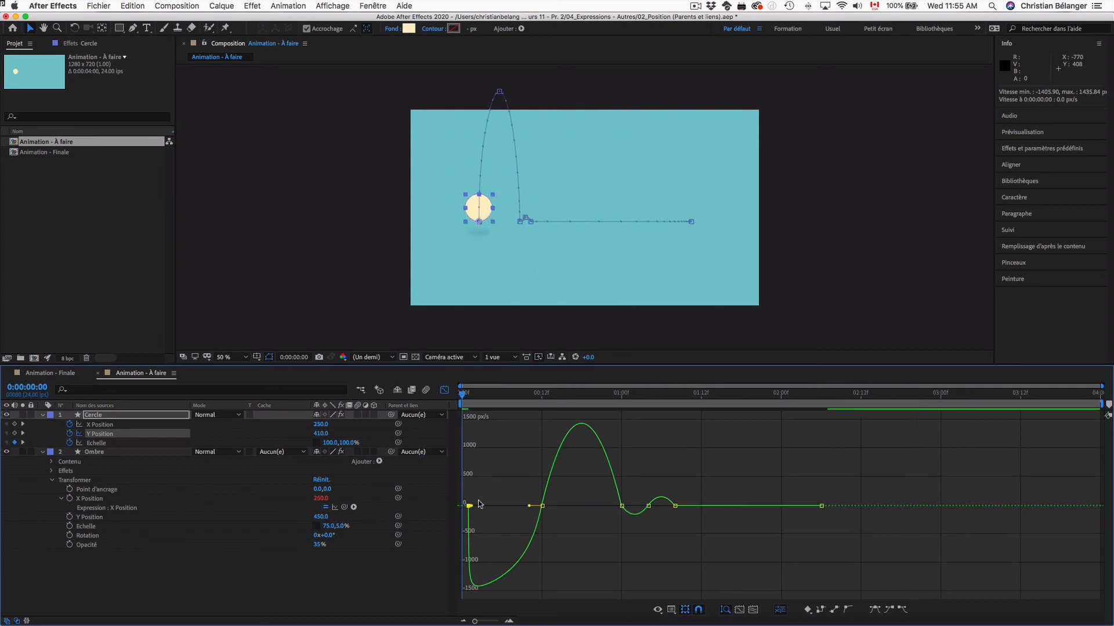
pyautogui.click(444, 390)
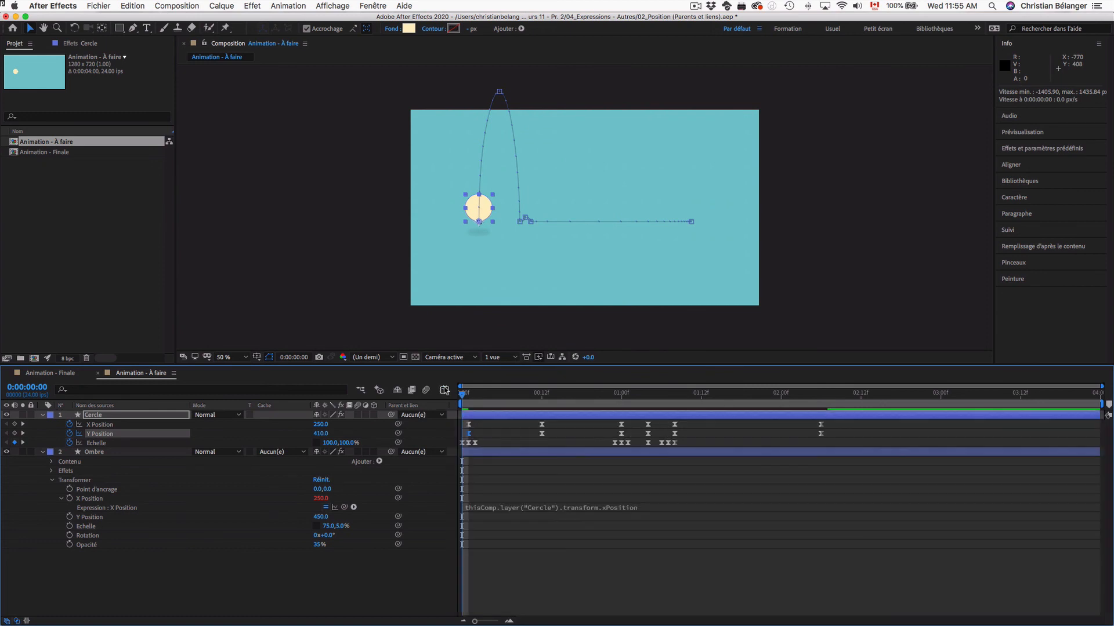
# - Deselect the layers and preview the bounce with the adjusted X and Y speed curves
pyautogui.click(566, 562)
pyautogui.press('space')
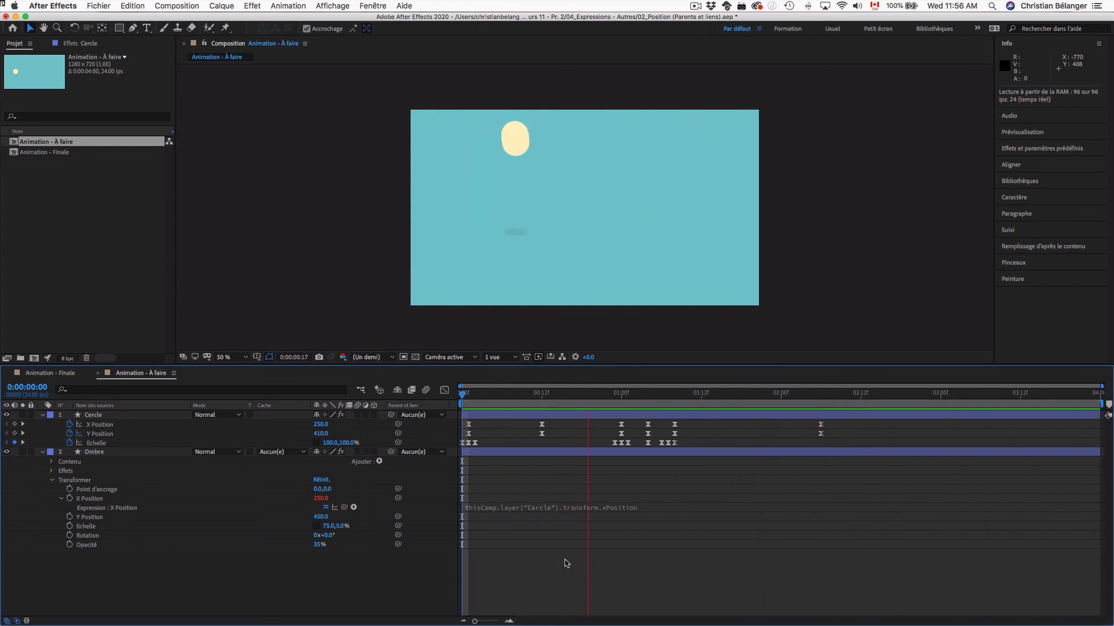
pyautogui.press('space')
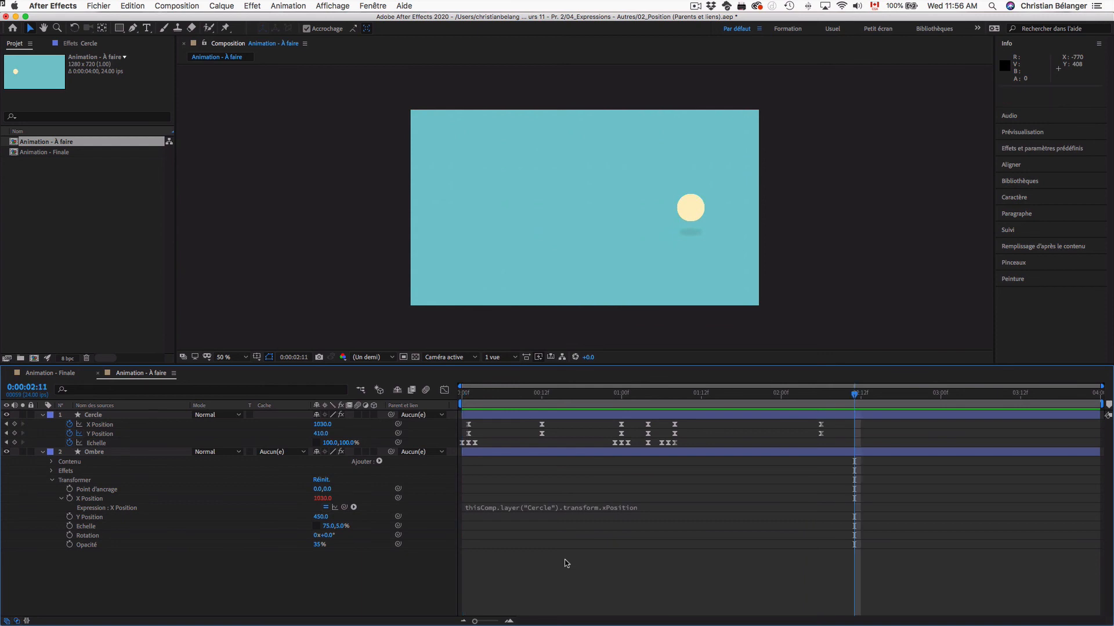